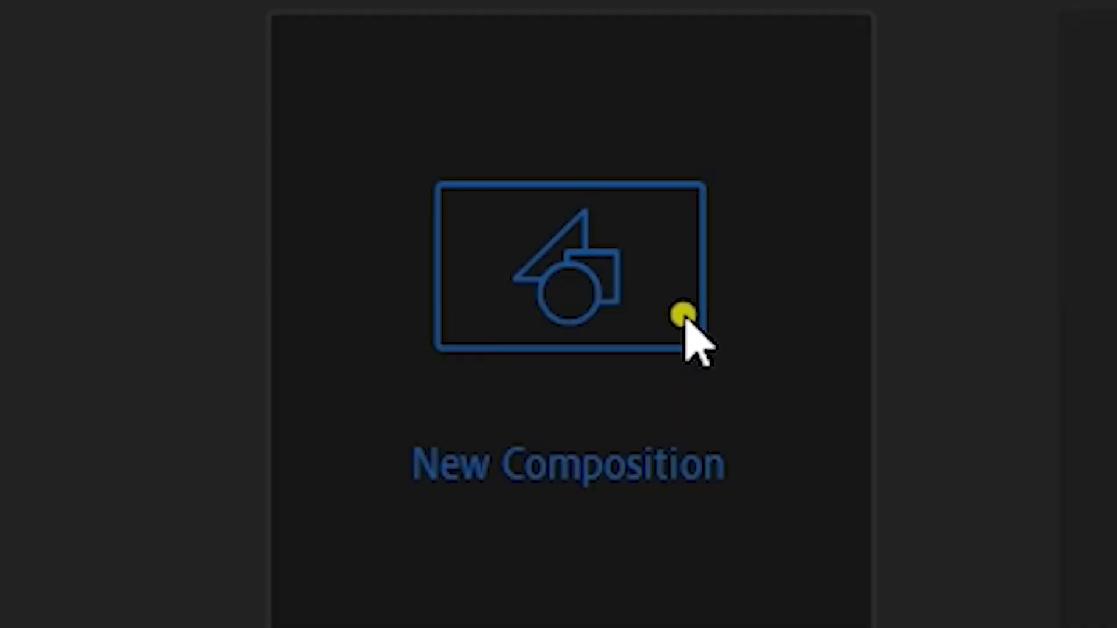
Create a 1920×1080 composition named Product.
{"action": "type", "text": "Product"}
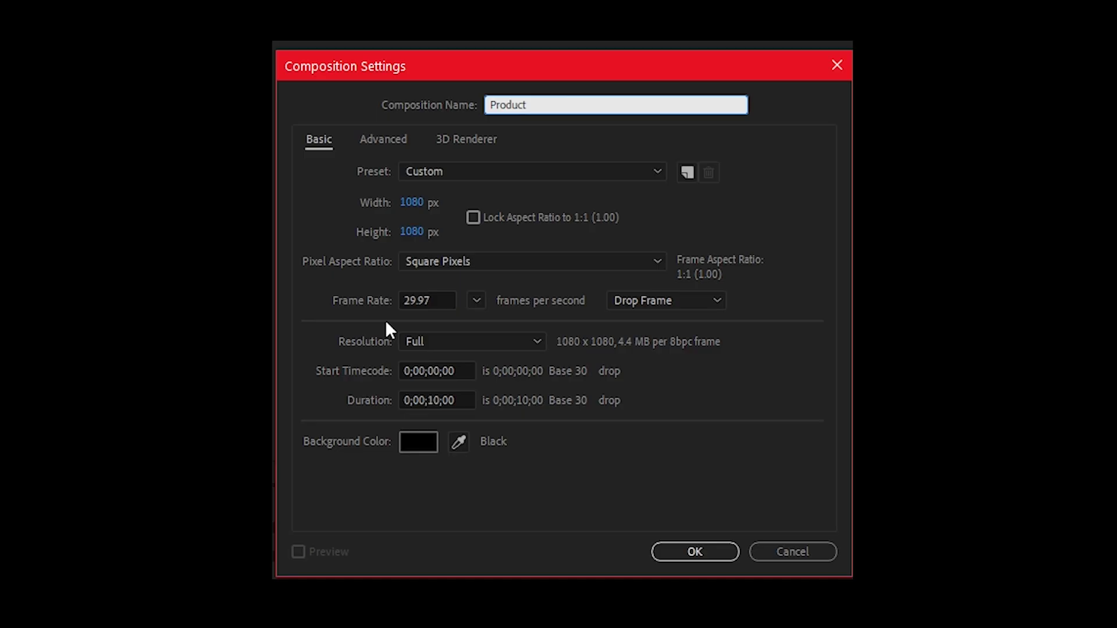
{"action": "key", "text": "Tab"}
{"action": "type", "text": "1920"}
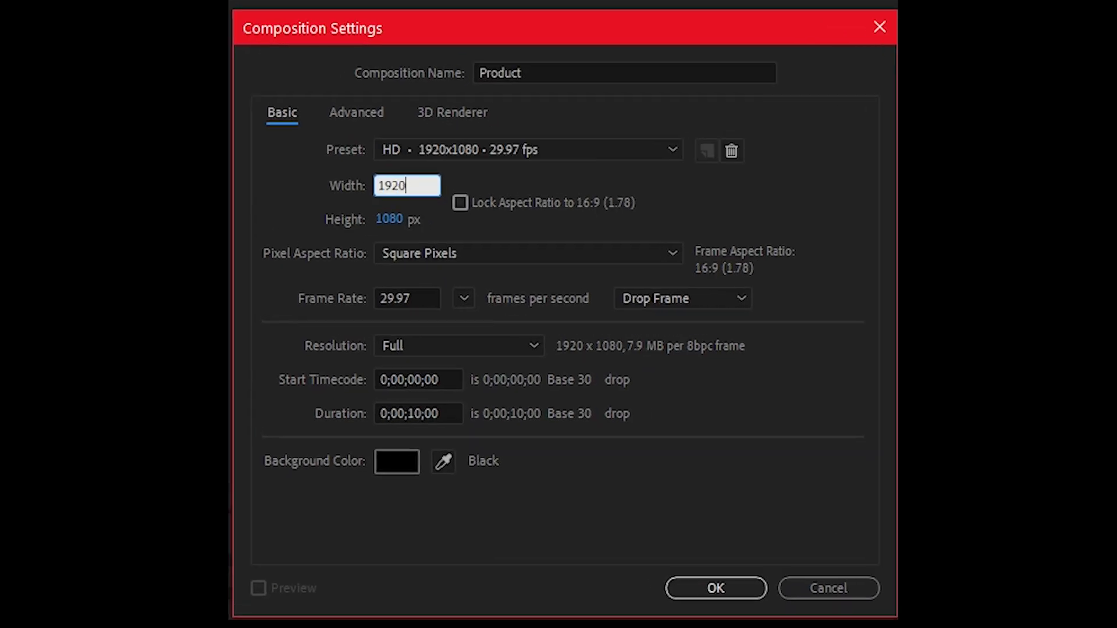
{"action": "left_click", "coordinate": [528, 560]}
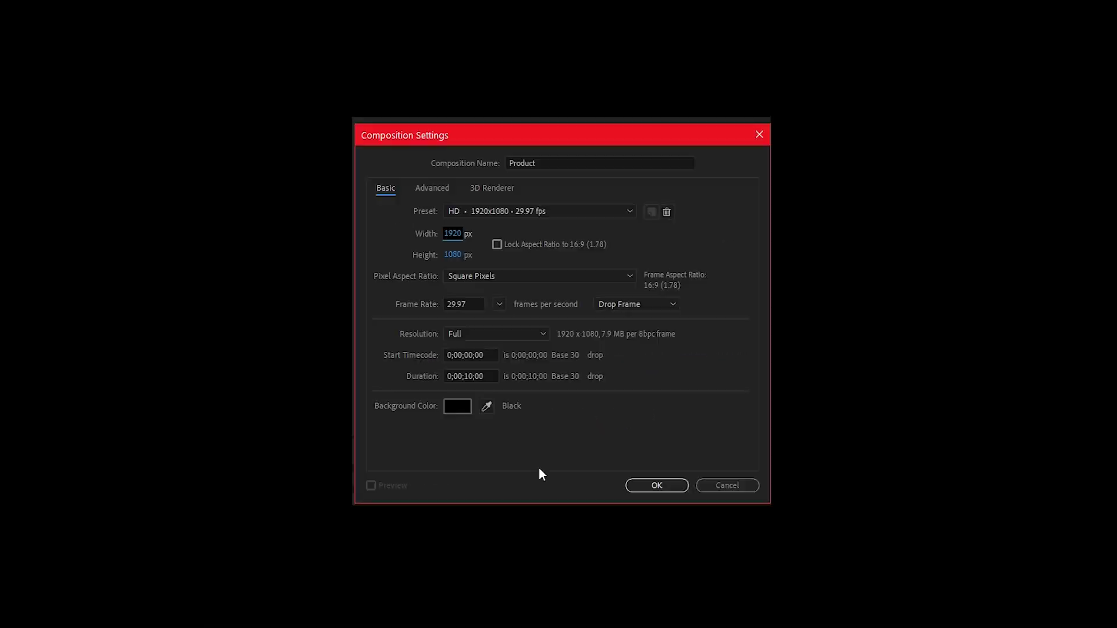
{"action": "left_click", "coordinate": [656, 486]}
Draw a large centred circle and give it a radial Gradient Overlay layer style.
{"action": "mouse_move", "coordinate": [279, 309]}
{"action": "left_mouse_down"}
{"action": "mouse_move", "coordinate": [304, 332]}
{"action": "mouse_move", "coordinate": [591, 444]}
{"action": "mouse_move", "coordinate": [499, 469]}
{"action": "left_mouse_up"}
{"action": "mouse_move", "coordinate": [530, 166]}
{"action": "left_mouse_down"}
{"action": "mouse_move", "coordinate": [612, 398]}
{"action": "mouse_move", "coordinate": [786, 506]}
{"action": "mouse_move", "coordinate": [806, 561]}
{"action": "left_mouse_up"}
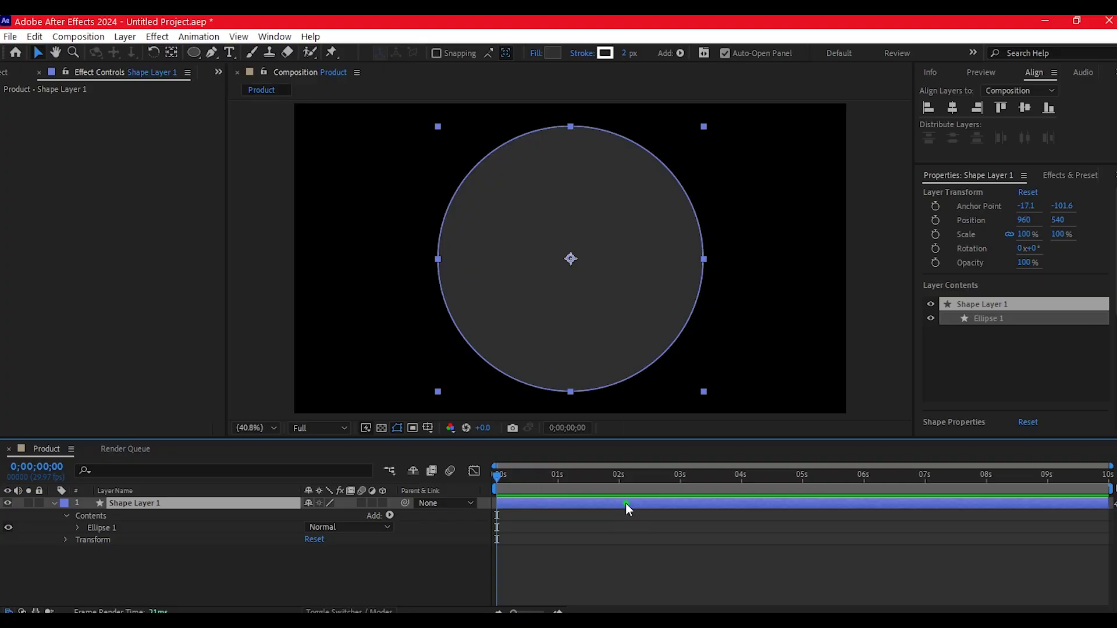
{"action": "right_click", "coordinate": [626, 502]}
{"action": "mouse_move", "coordinate": [646, 367]}
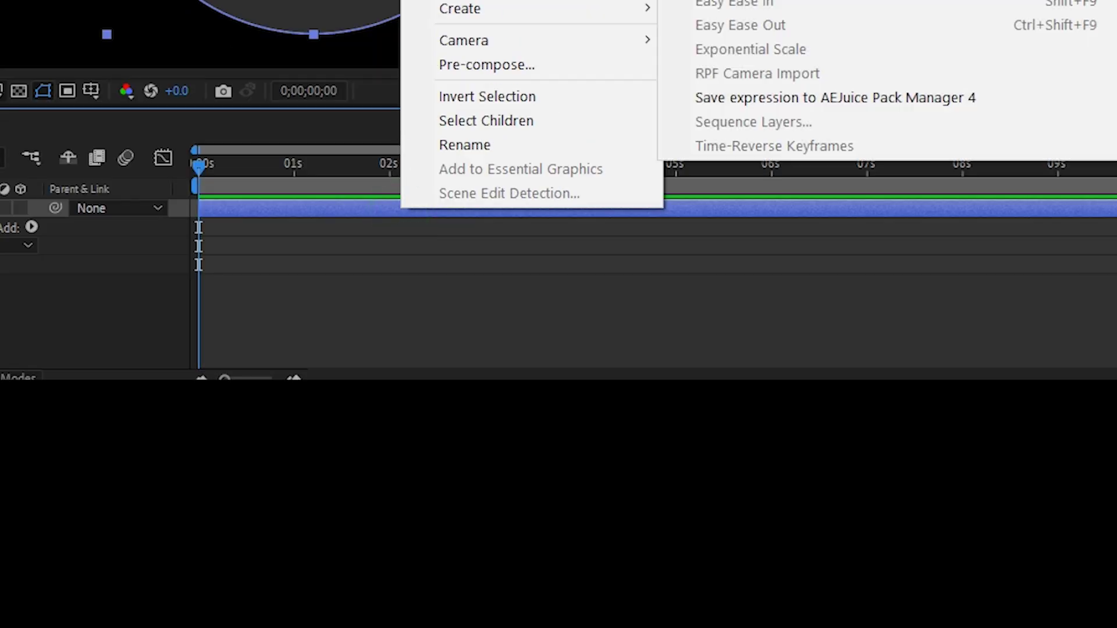
{"action": "mouse_move", "coordinate": [522, 0]}
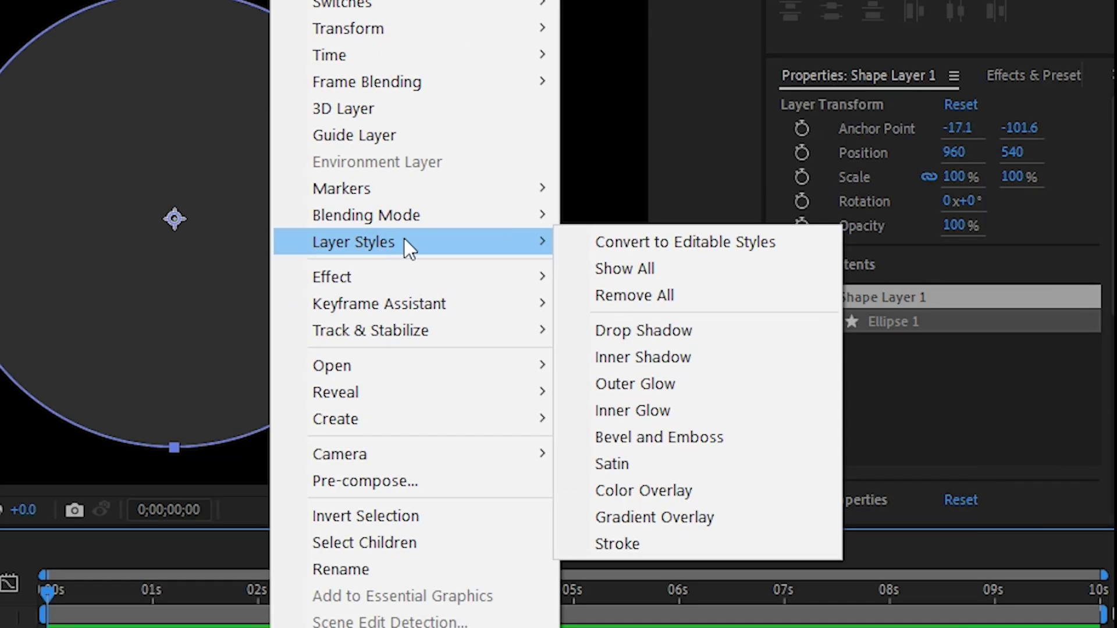
{"action": "left_click", "coordinate": [711, 512]}
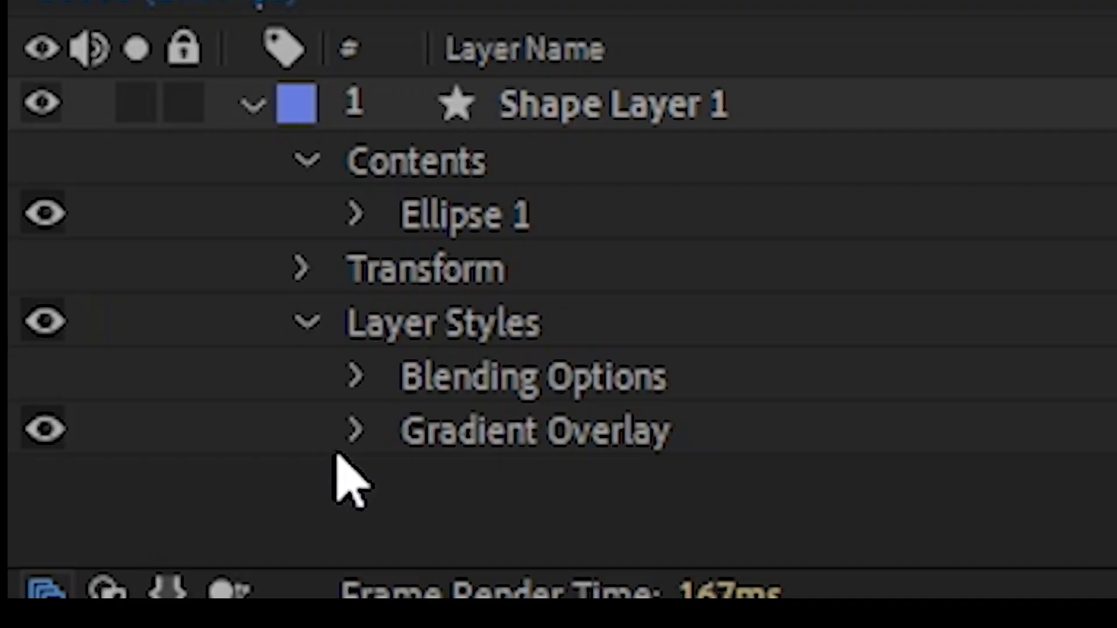
{"action": "left_click", "coordinate": [355, 430]}
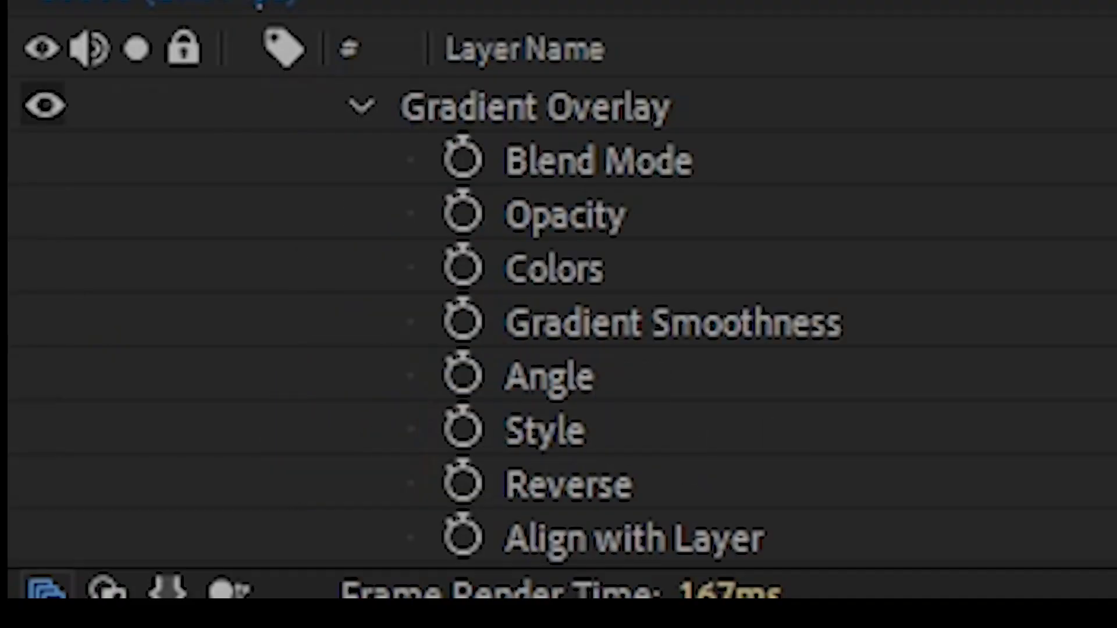
{"action": "left_click", "coordinate": [466, 487]}
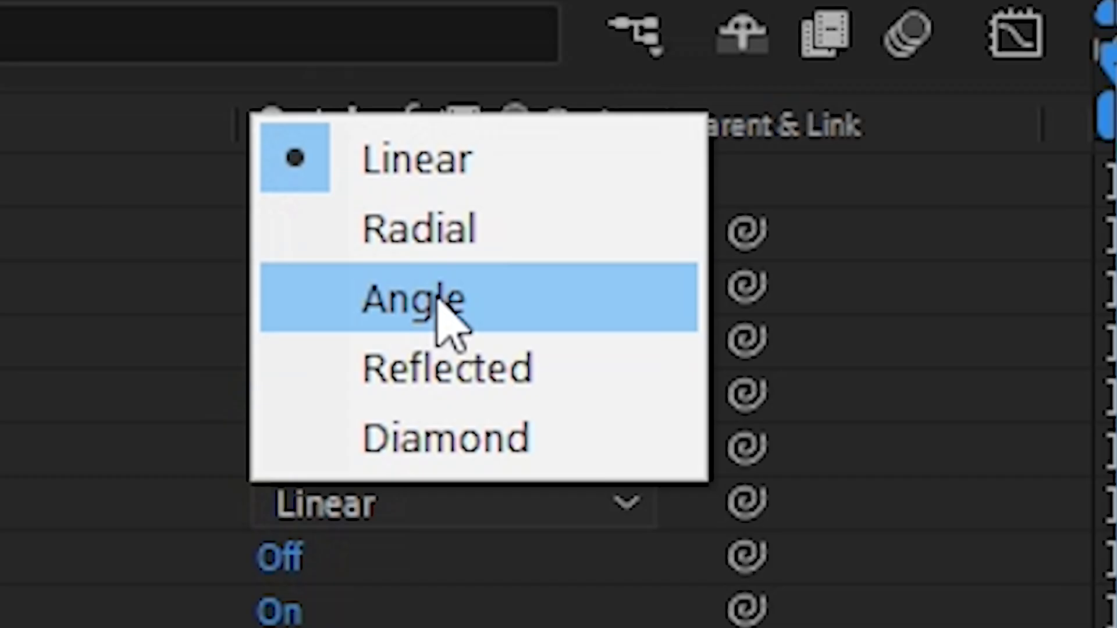
{"action": "left_click", "coordinate": [472, 244]}
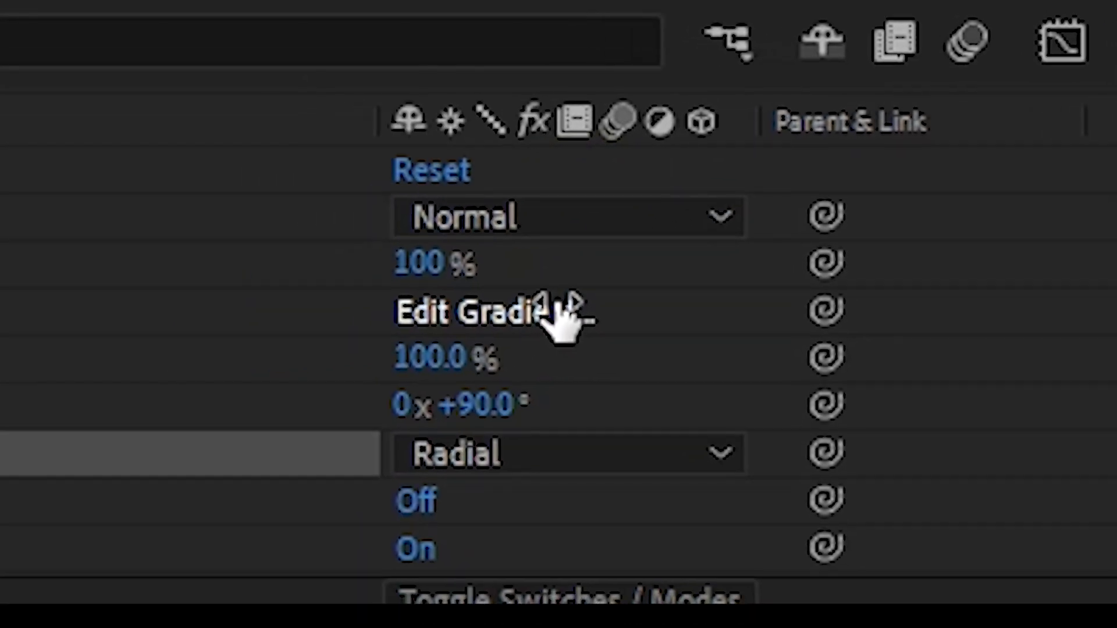
Set the gradient colours to run from blue to white.
{"action": "left_click", "coordinate": [558, 314]}
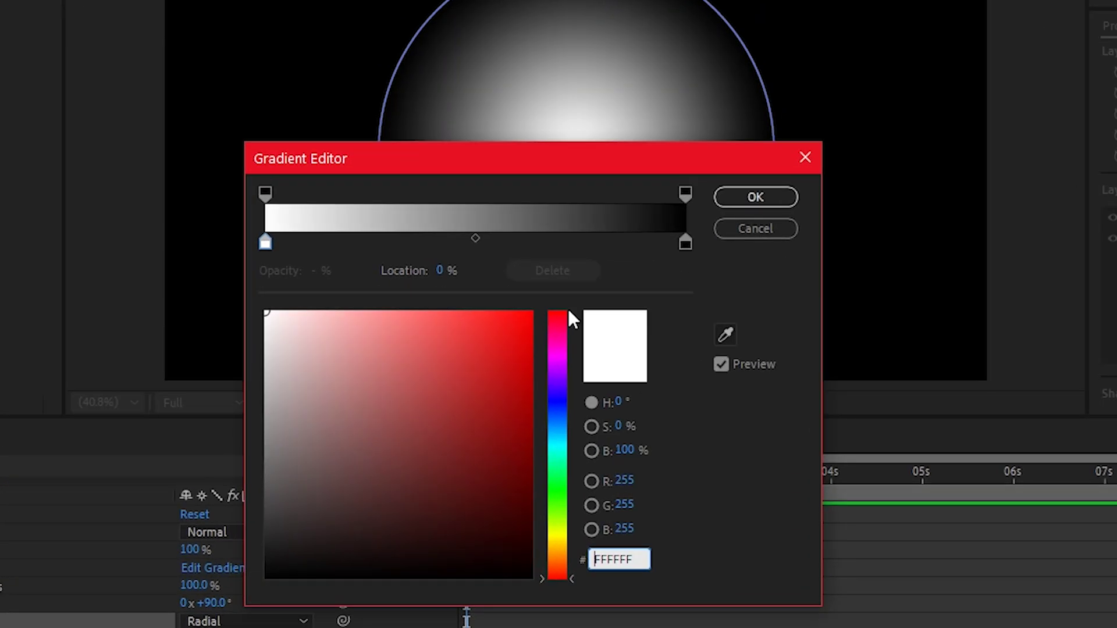
{"action": "left_click_drag", "start_coordinate": [569, 318], "coordinate": [563, 429]}
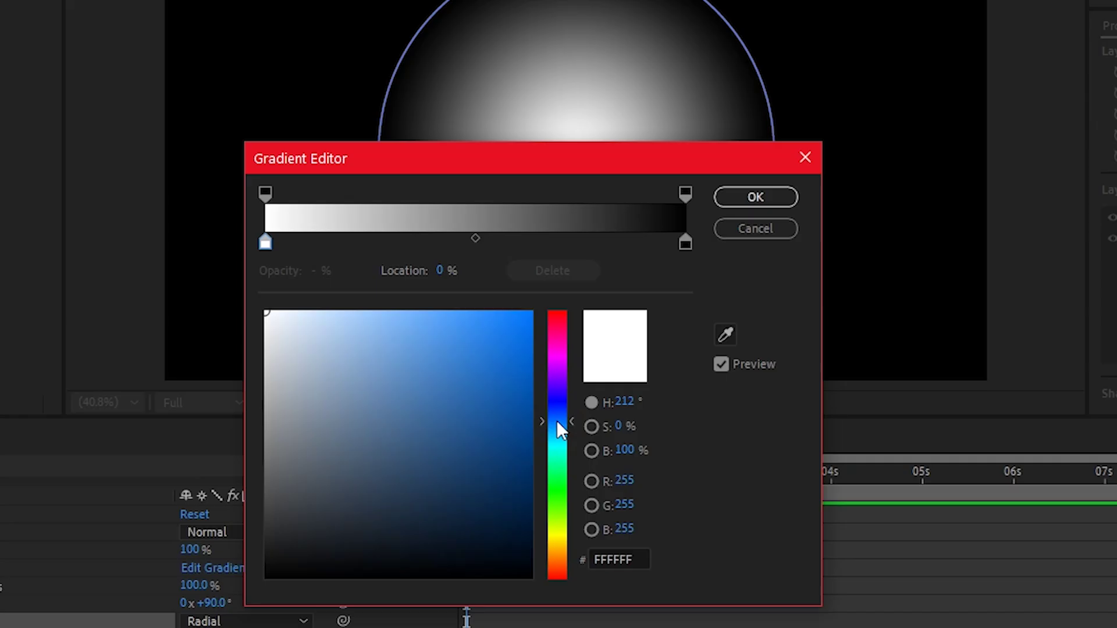
{"action": "left_click", "coordinate": [685, 243]}
{"action": "left_click_drag", "start_coordinate": [312, 374], "coordinate": [265, 312]}
{"action": "left_click", "coordinate": [266, 244]}
{"action": "left_click", "coordinate": [558, 431]}
{"action": "left_click", "coordinate": [535, 319]}
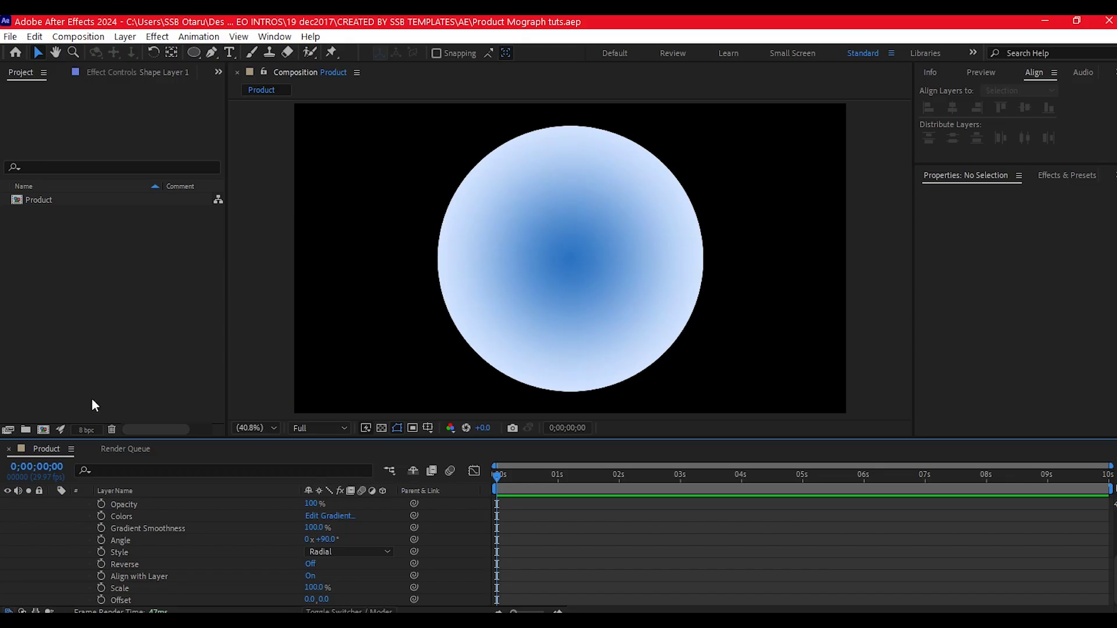
Scale Shape Layer 1 to 153% and duplicate it.
{"action": "left_click", "coordinate": [139, 500]}
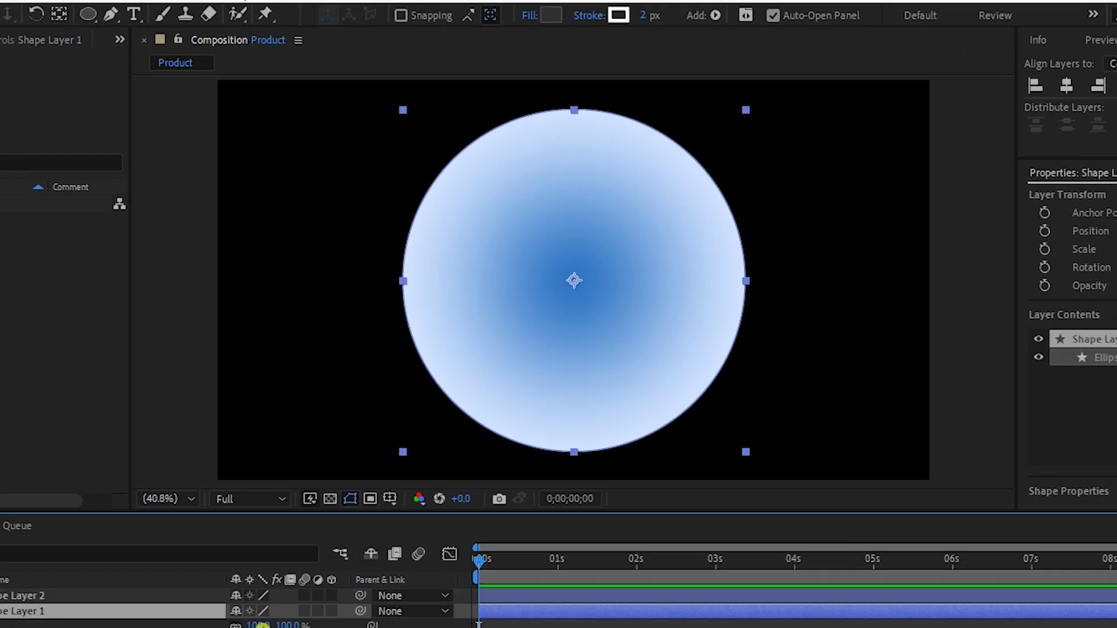
{"action": "left_click_drag", "start_coordinate": [260, 625], "coordinate": [291, 625]}
{"action": "key", "text": "ctrl+d"}
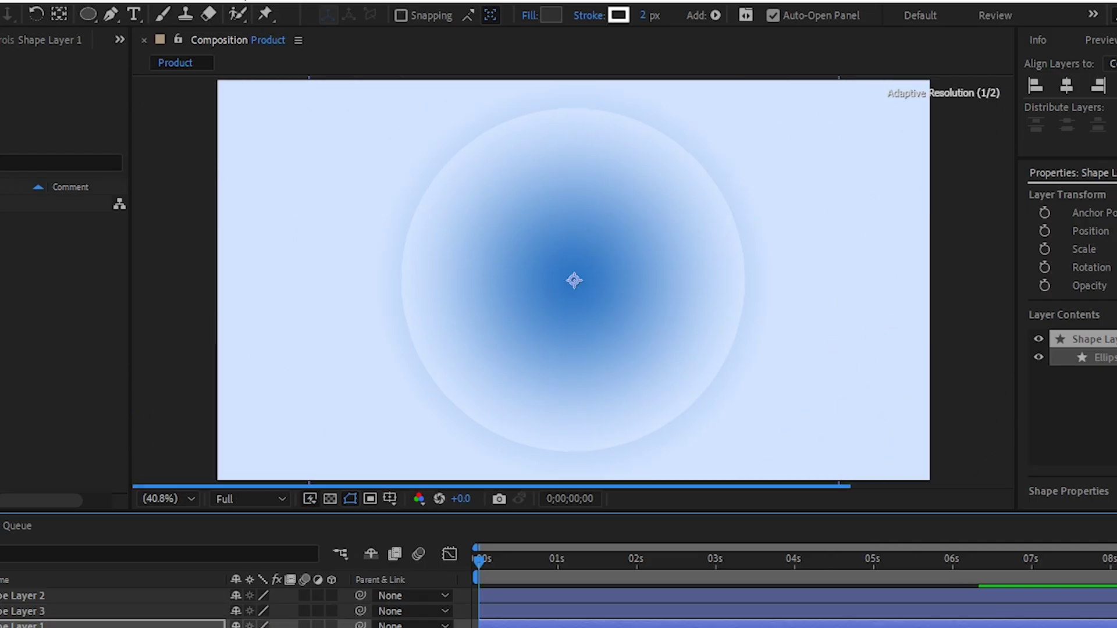
Add a Drop Shadow to Shape Layer 2 with 40% opacity and size 55.
{"action": "left_click", "coordinate": [592, 593]}
{"action": "right_click", "coordinate": [592, 593]}
{"action": "mouse_move", "coordinate": [692, 255]}
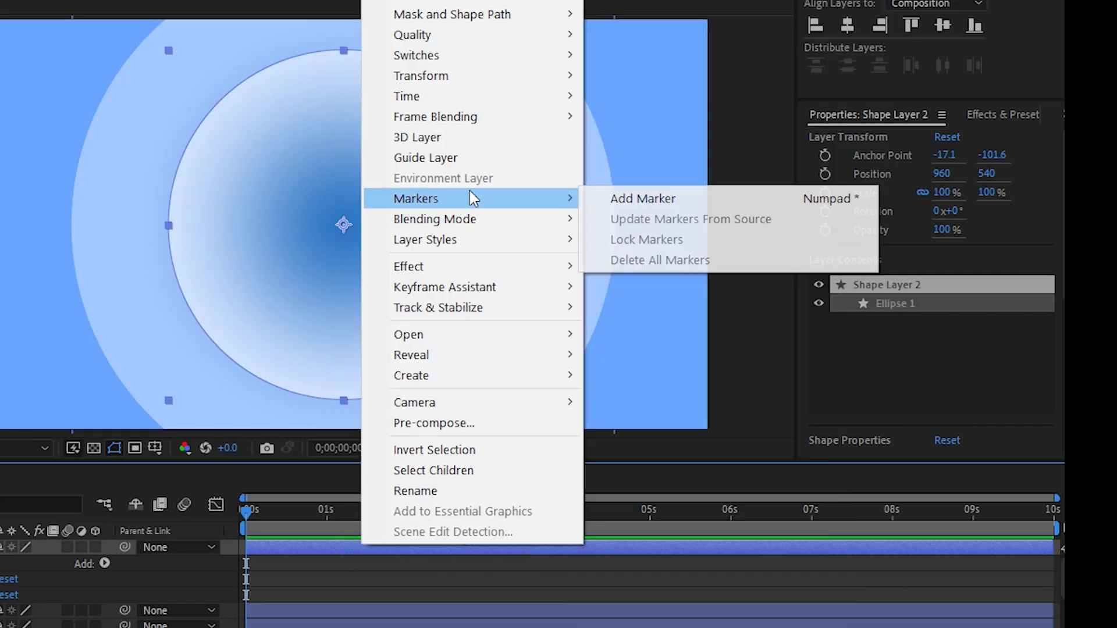
{"action": "mouse_move", "coordinate": [465, 240]}
{"action": "left_click", "coordinate": [660, 316]}
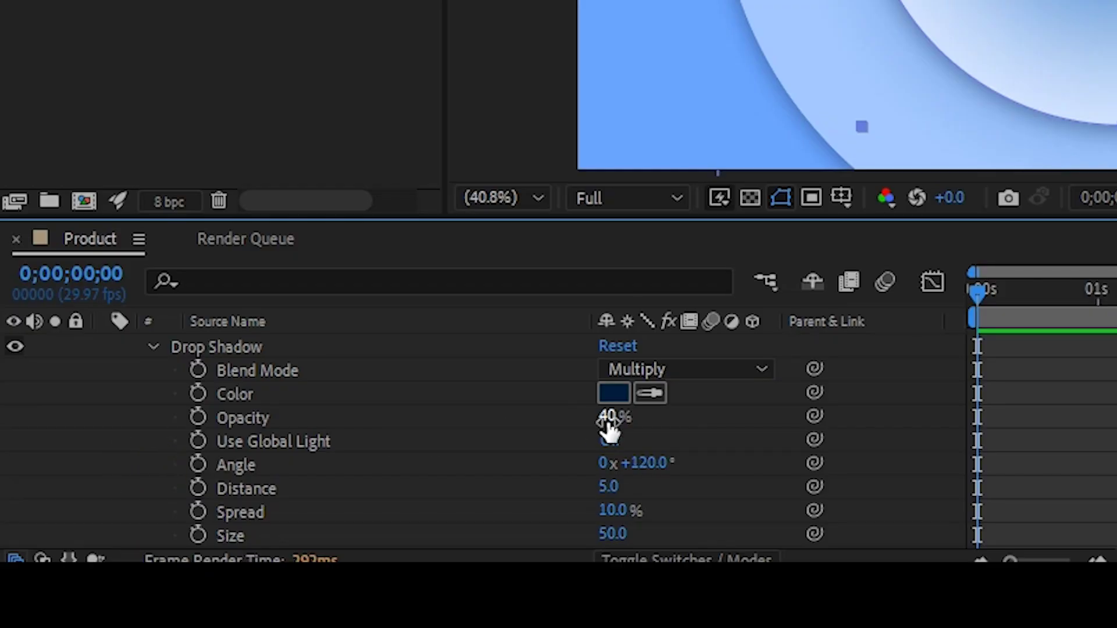
{"action": "key", "text": "Return"}
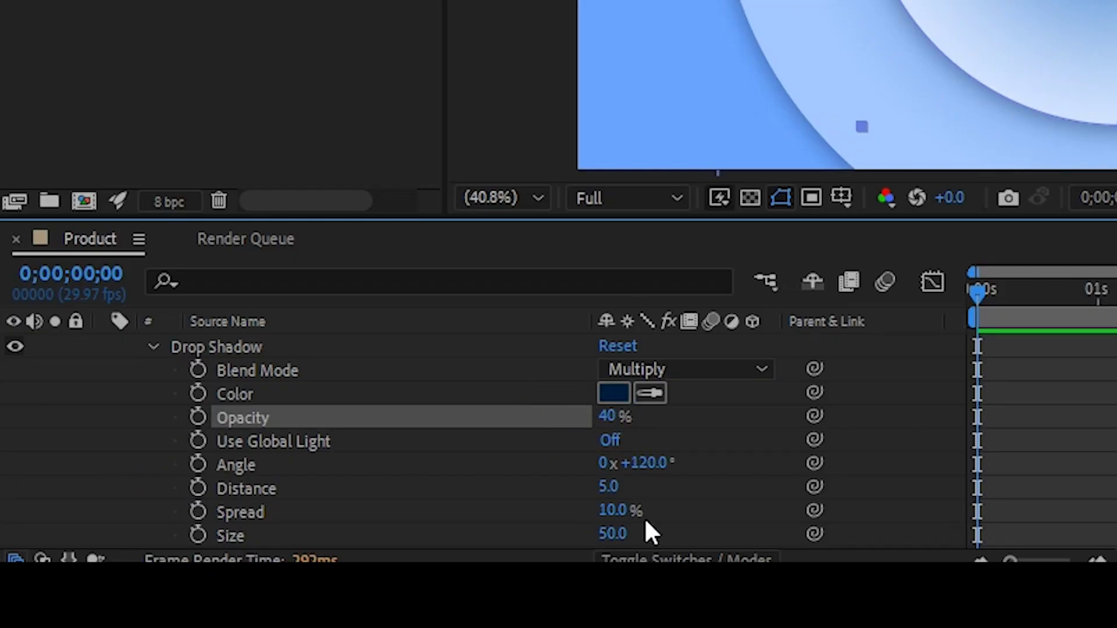
{"action": "type", "text": "55"}
{"action": "key", "text": "Return"}
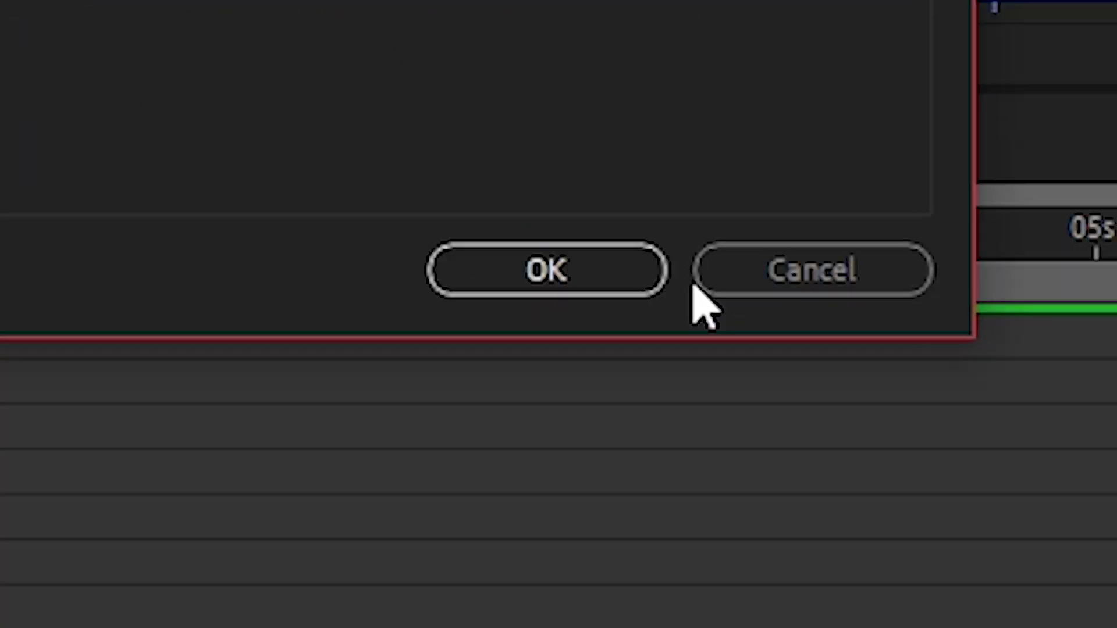
Confirm the float composition and add a comp-sized white solid.
{"action": "left_click", "coordinate": [582, 278]}
{"action": "right_click", "coordinate": [305, 539]}
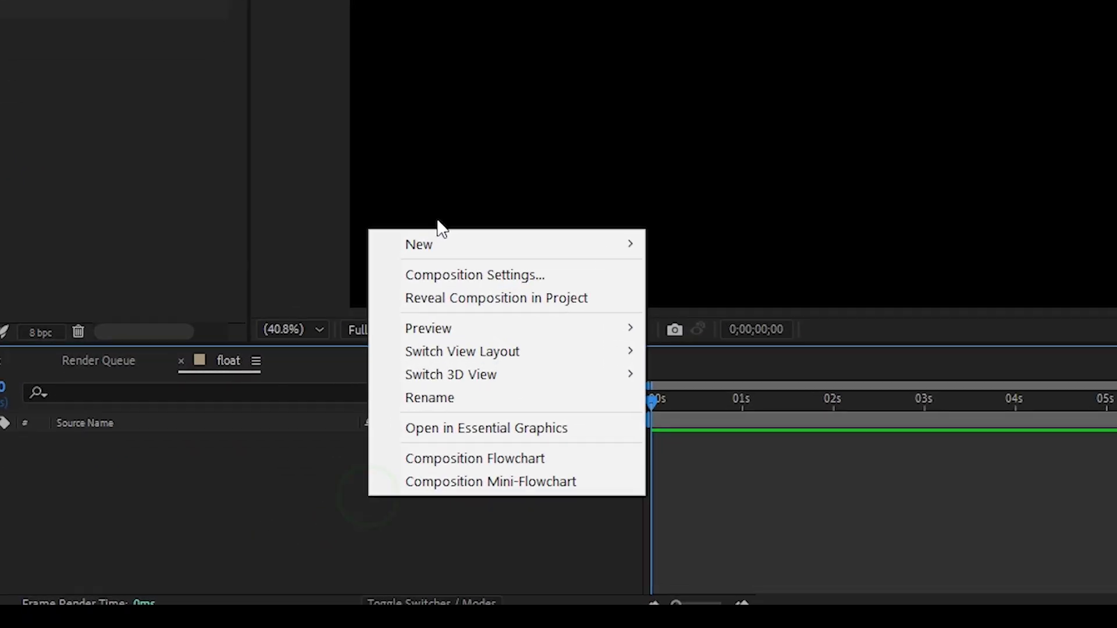
{"action": "mouse_move", "coordinate": [342, 375]}
{"action": "left_click", "coordinate": [770, 255]}
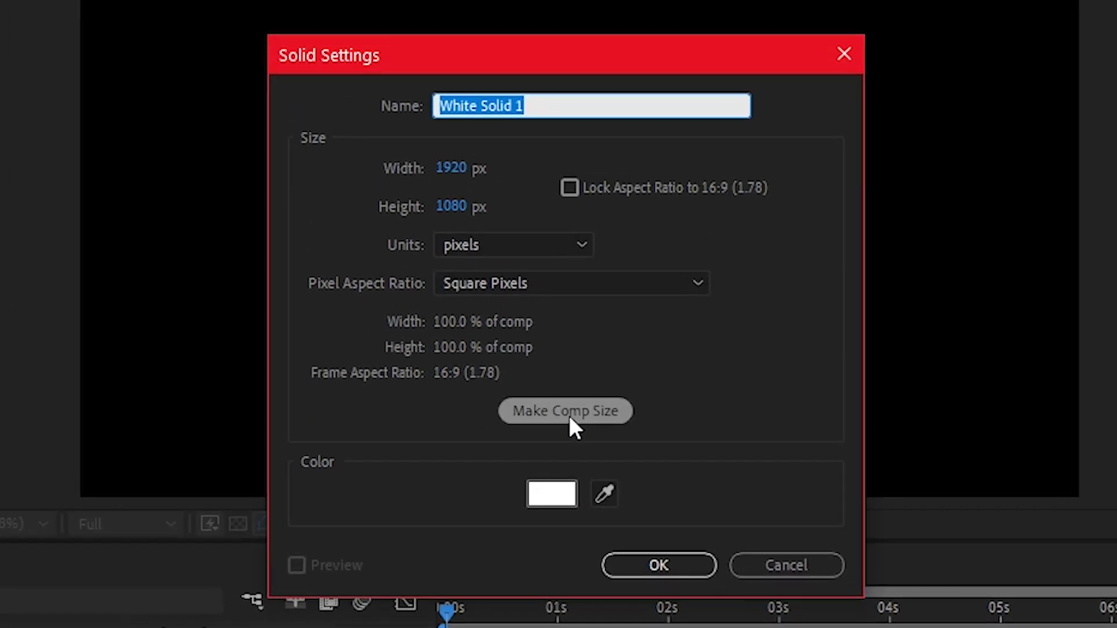
{"action": "left_click", "coordinate": [576, 186]}
{"action": "left_click", "coordinate": [662, 330]}
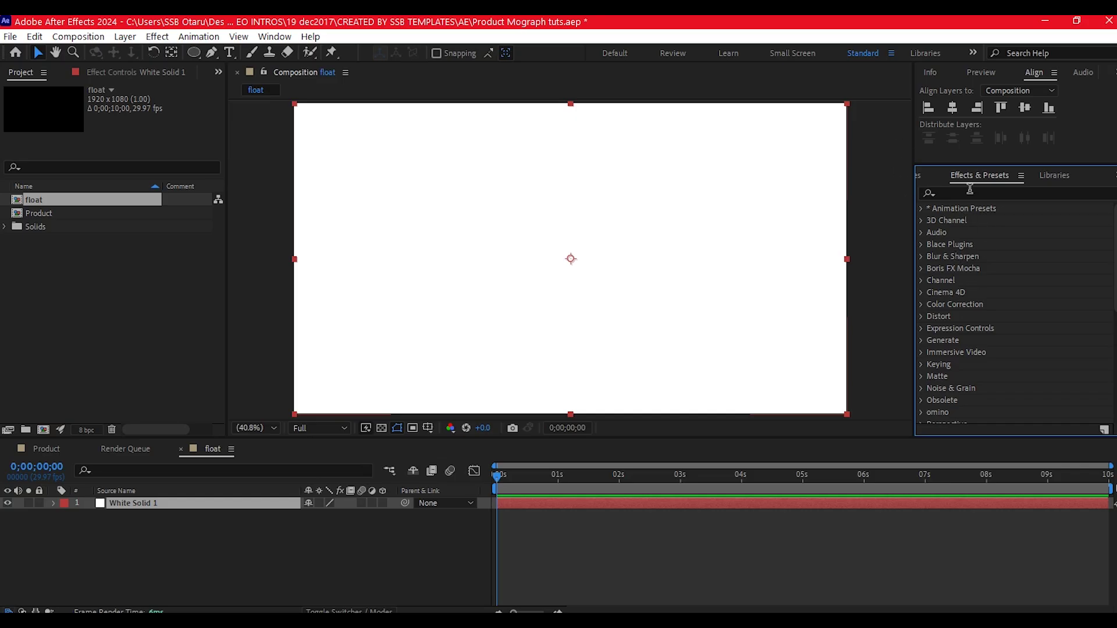
Apply CC Ball Action to the solid with Ball Size 3, Scatter raised, and Twist Angle adjusted.
{"action": "left_click", "coordinate": [969, 192]}
{"action": "type", "text": "cc ball"}
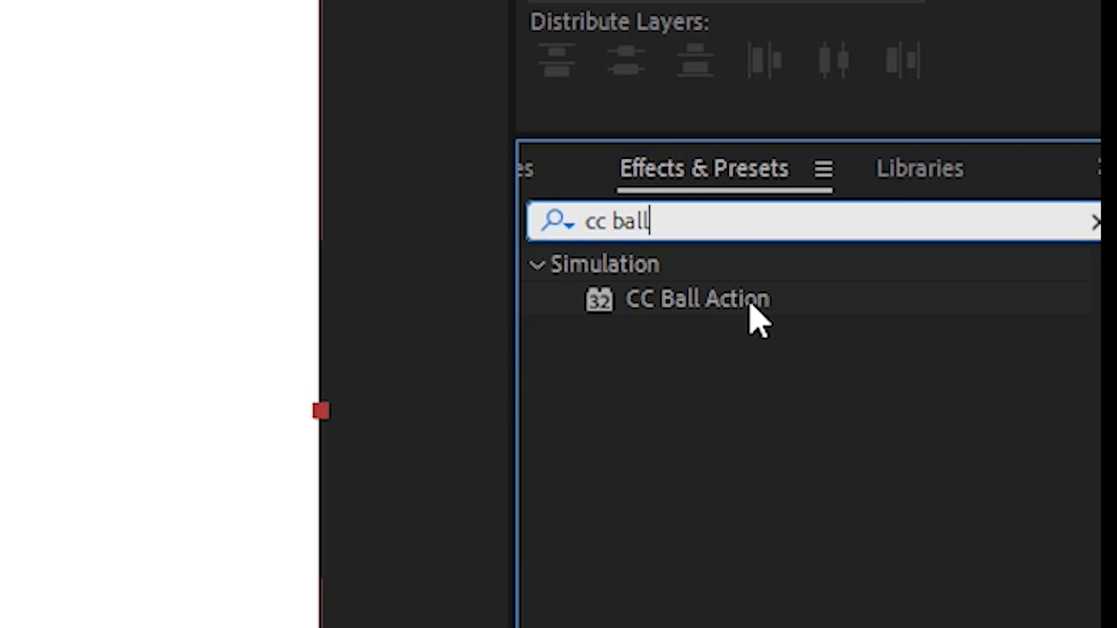
{"action": "left_click_drag", "start_coordinate": [756, 320], "coordinate": [480, 387]}
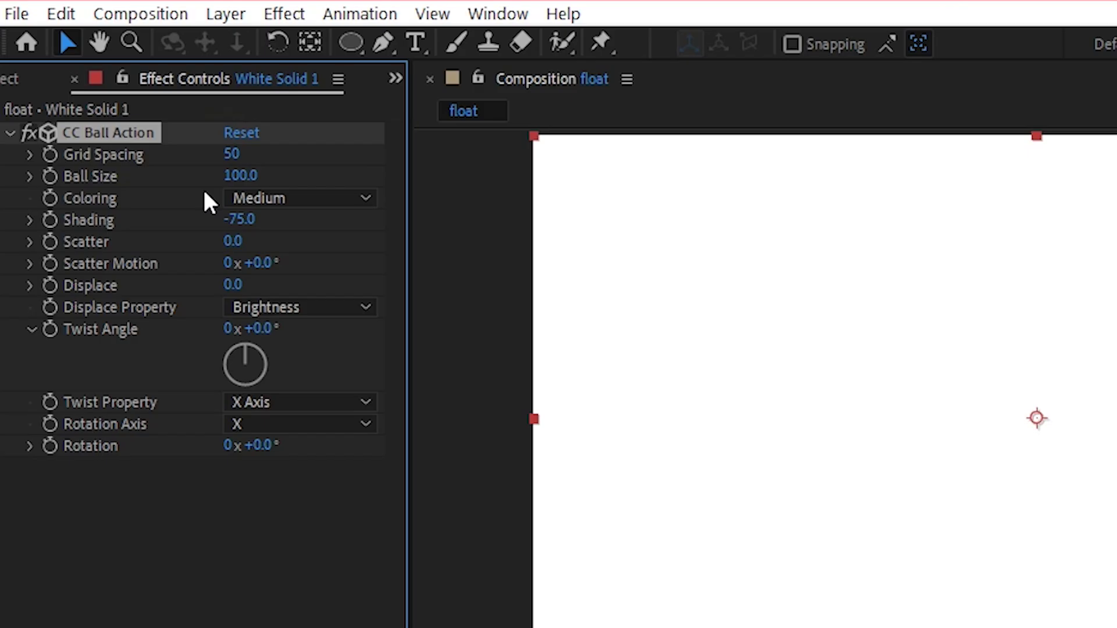
{"action": "left_click", "coordinate": [235, 177]}
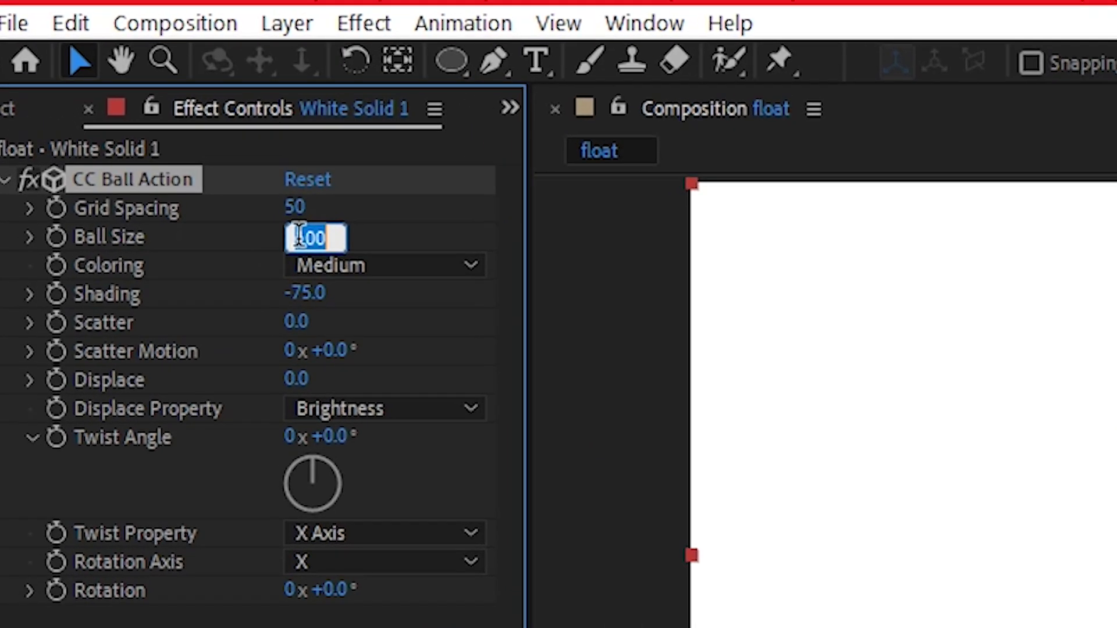
{"action": "key", "text": "Return"}
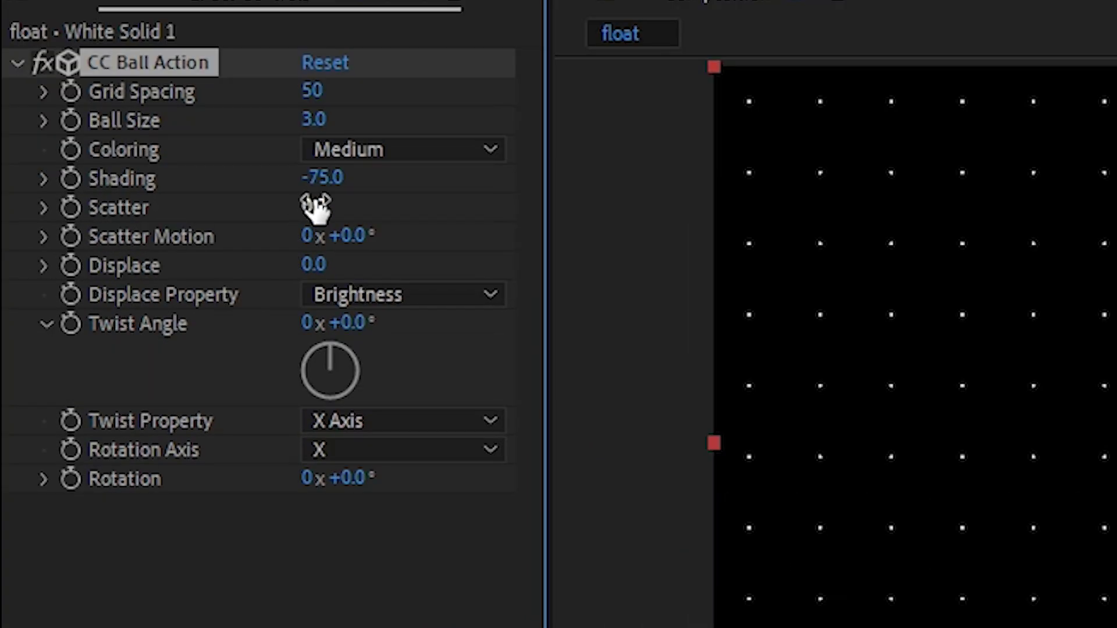
{"action": "left_click_drag", "start_coordinate": [299, 321], "coordinate": [426, 321]}
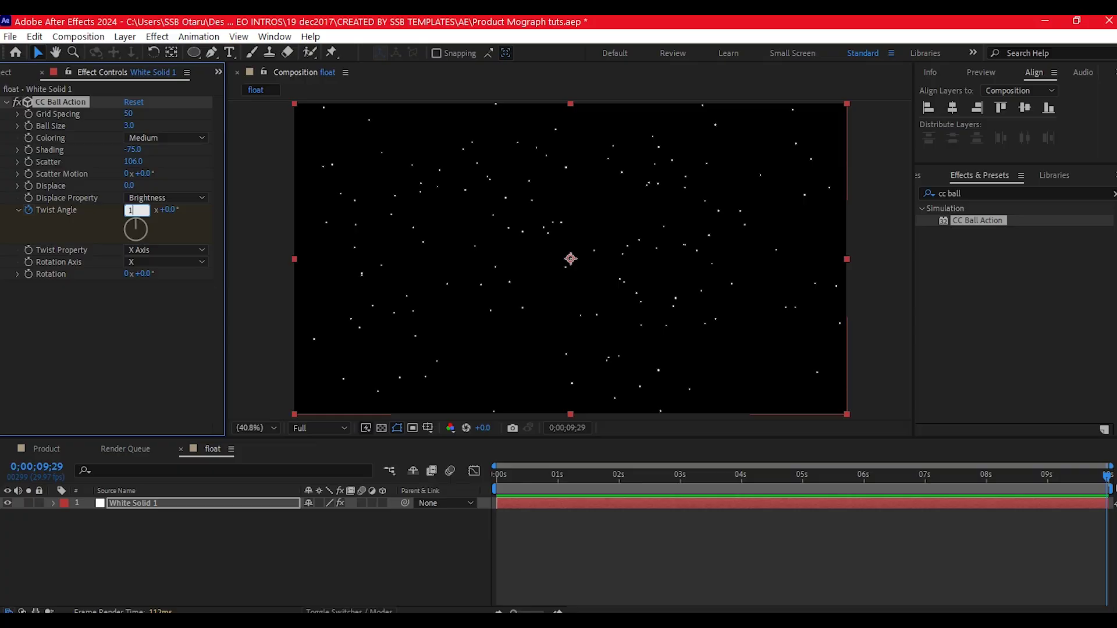
{"action": "key", "text": "Return"}
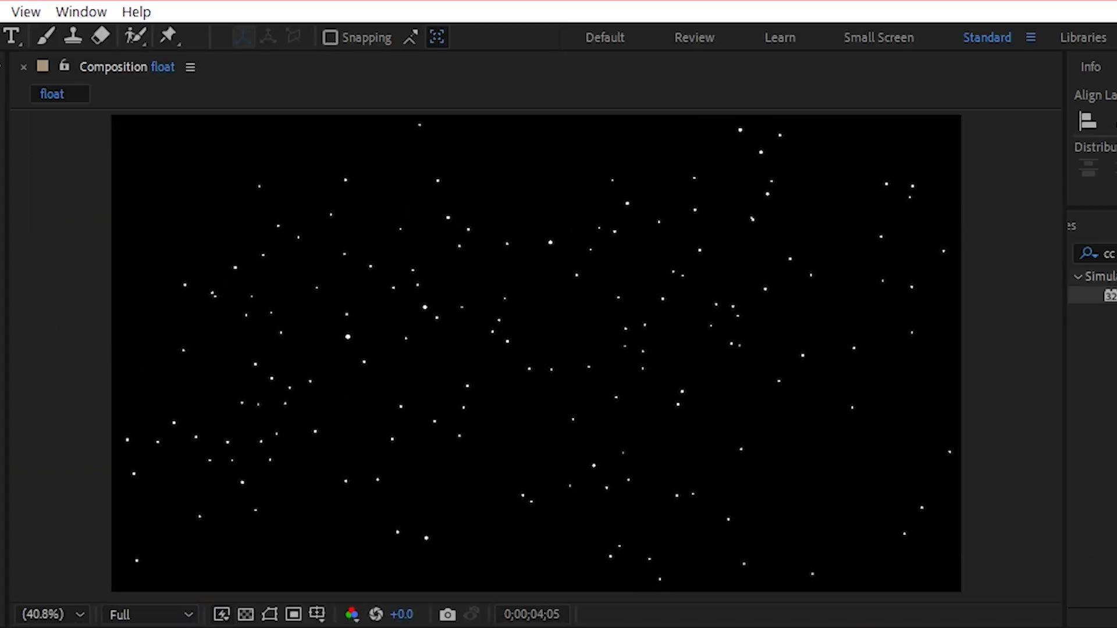
Add Camera 1 and Null 1 to float and parent the camera to the null.
{"action": "right_click", "coordinate": [387, 588]}
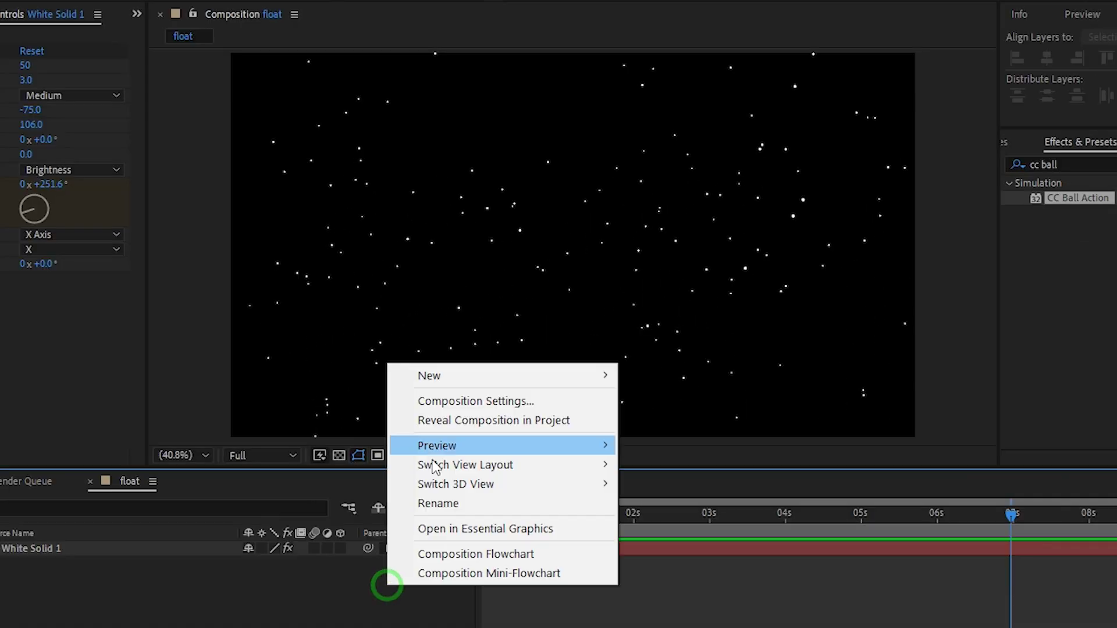
{"action": "mouse_move", "coordinate": [428, 375]}
{"action": "left_click", "coordinate": [710, 456]}
{"action": "left_click", "coordinate": [746, 513]}
{"action": "right_click", "coordinate": [440, 605]}
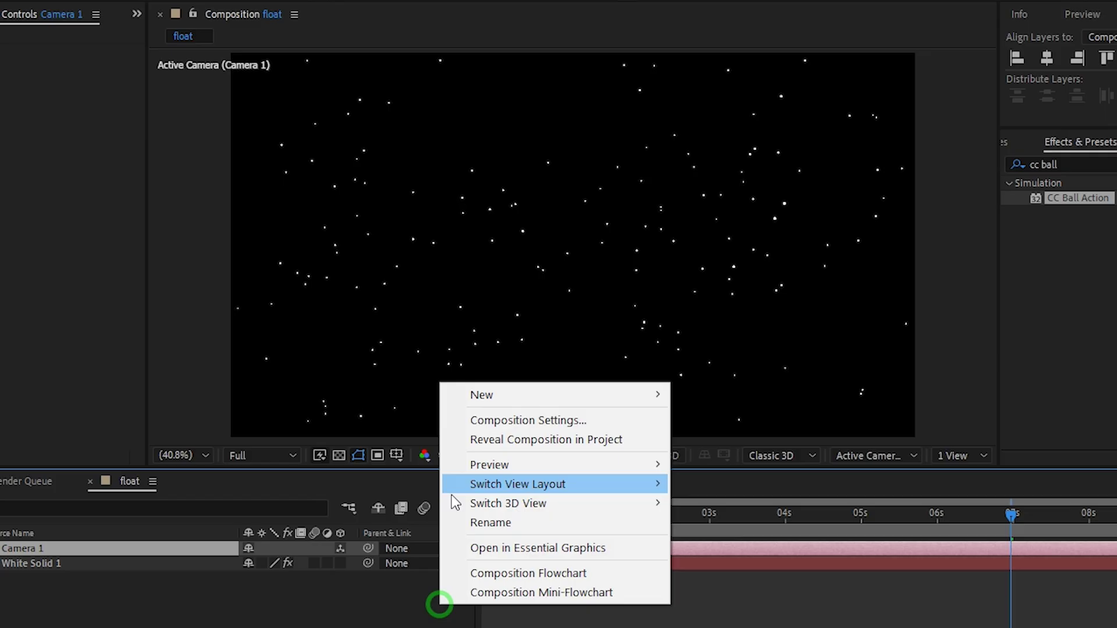
{"action": "mouse_move", "coordinate": [524, 395]}
{"action": "left_click", "coordinate": [722, 496]}
{"action": "left_click_drag", "start_coordinate": [368, 563], "coordinate": [24, 548]}
Keyframe Null 1's Position moving Z to 736, and add float to Product as layer 2.
{"action": "key", "text": "p"}
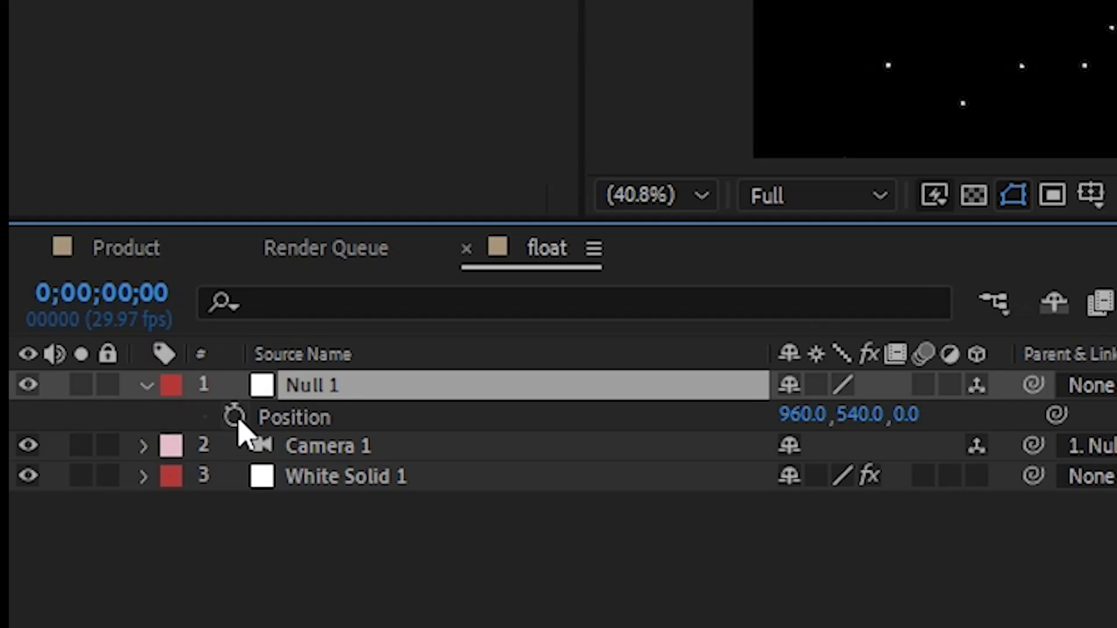
{"action": "left_click", "coordinate": [234, 416]}
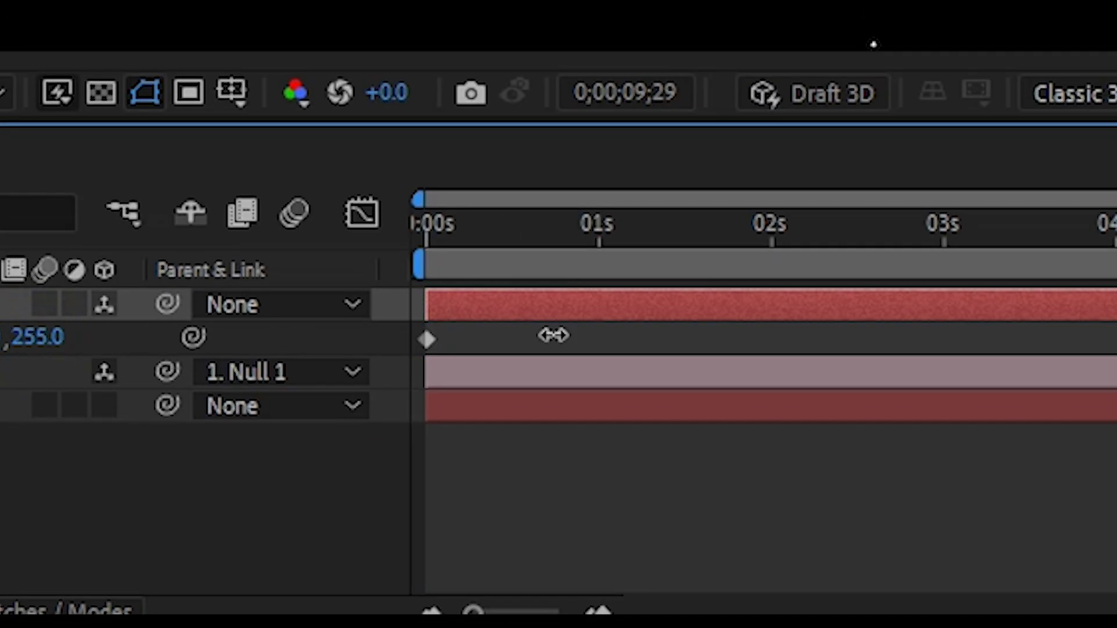
{"action": "left_click_drag", "start_coordinate": [554, 335], "coordinate": [832, 335]}
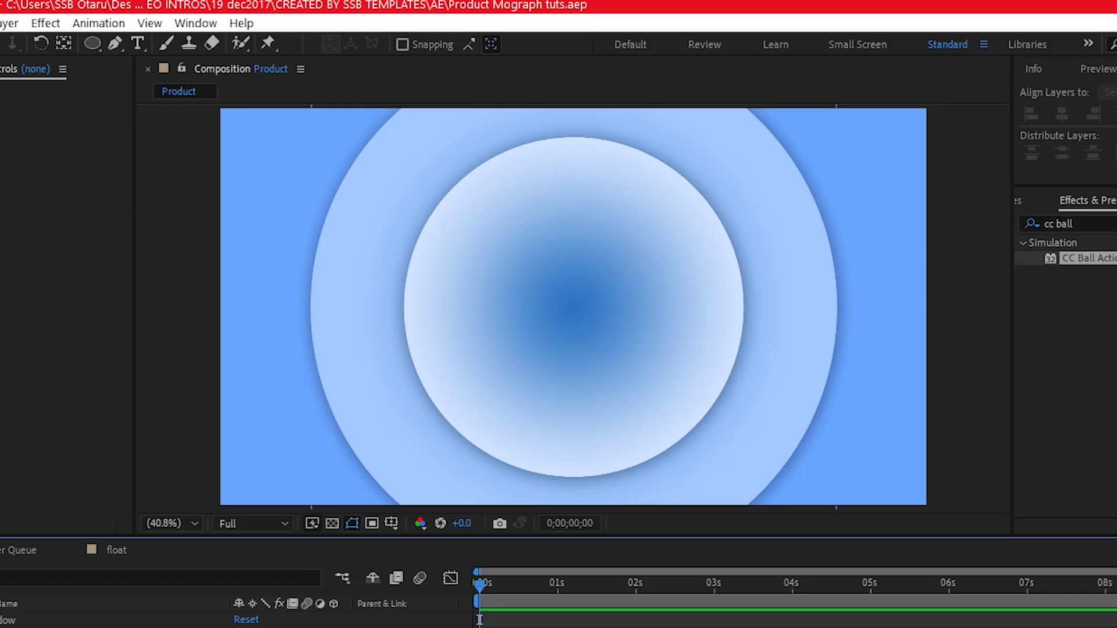
{"action": "left_click", "coordinate": [16, 204]}
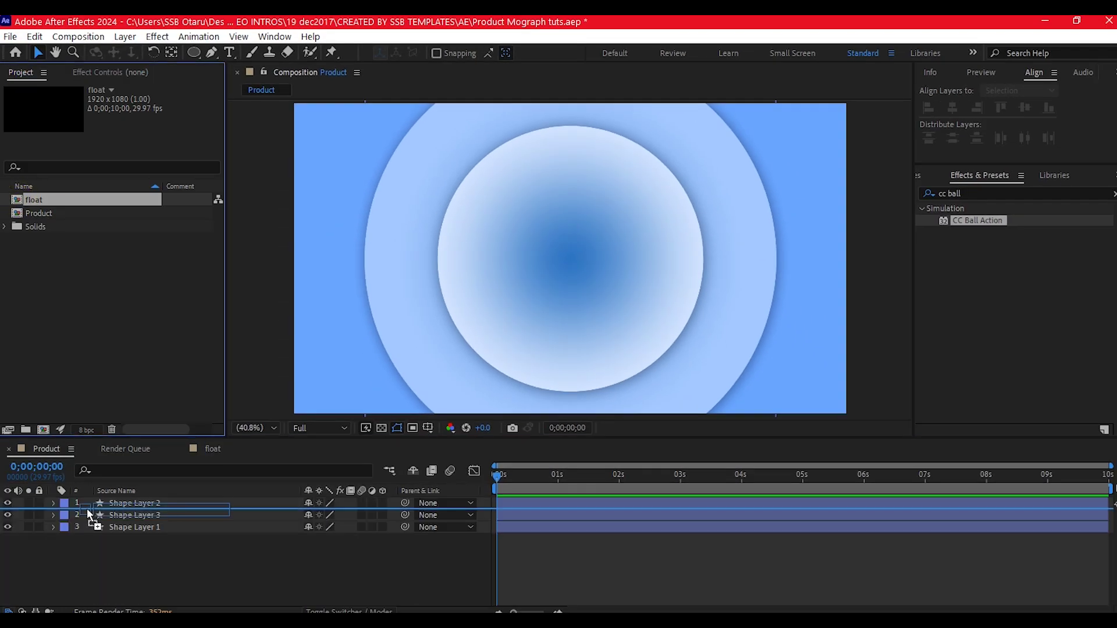
{"action": "left_click_drag", "start_coordinate": [86, 509], "coordinate": [86, 508]}
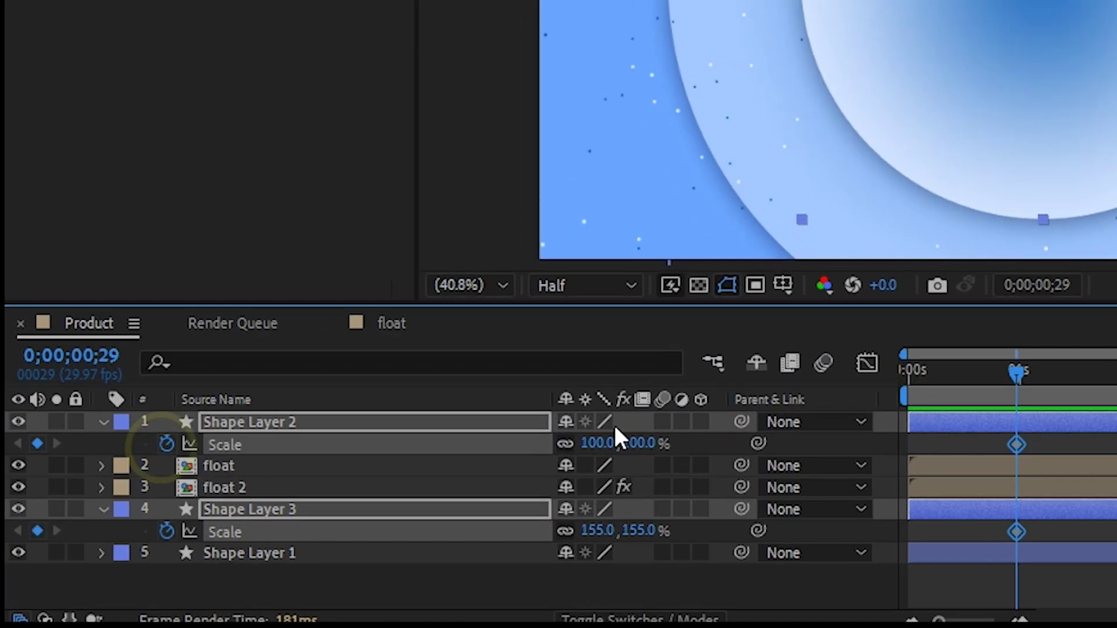
Keyframe both circles from 60% scale and 0% opacity, ending near 0.3 s with the second circle staggered later.
{"action": "key", "text": "shift+t"}
{"action": "key", "text": "alt+shift+t"}
{"action": "left_click", "coordinate": [954, 368]}
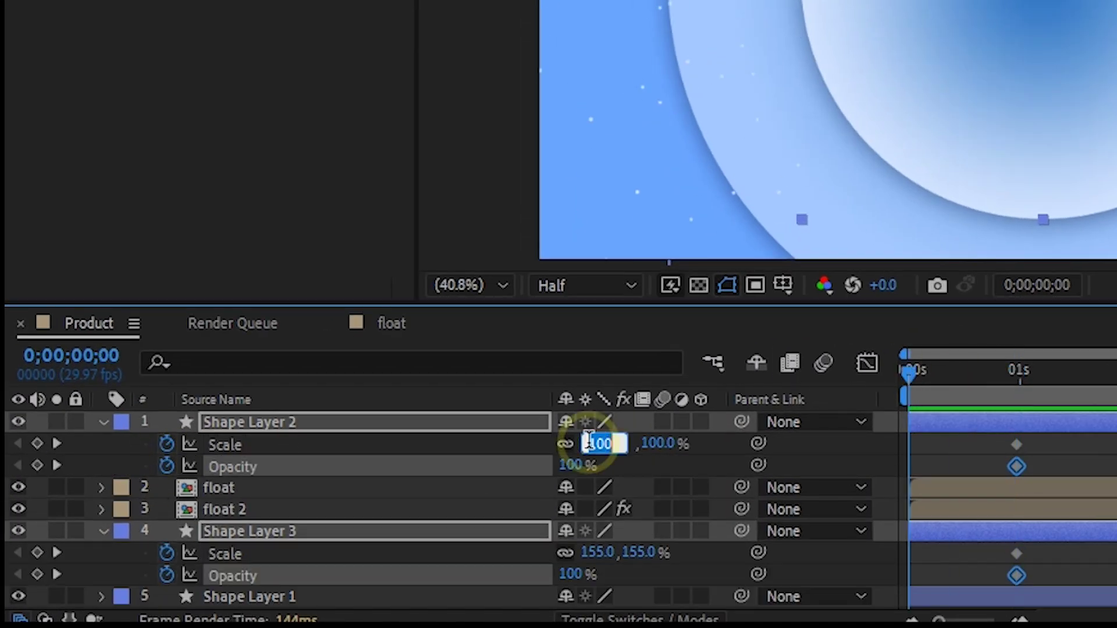
{"action": "type", "text": "60"}
{"action": "key", "text": "Return"}
{"action": "left_click_drag", "start_coordinate": [576, 465], "coordinate": [541, 465]}
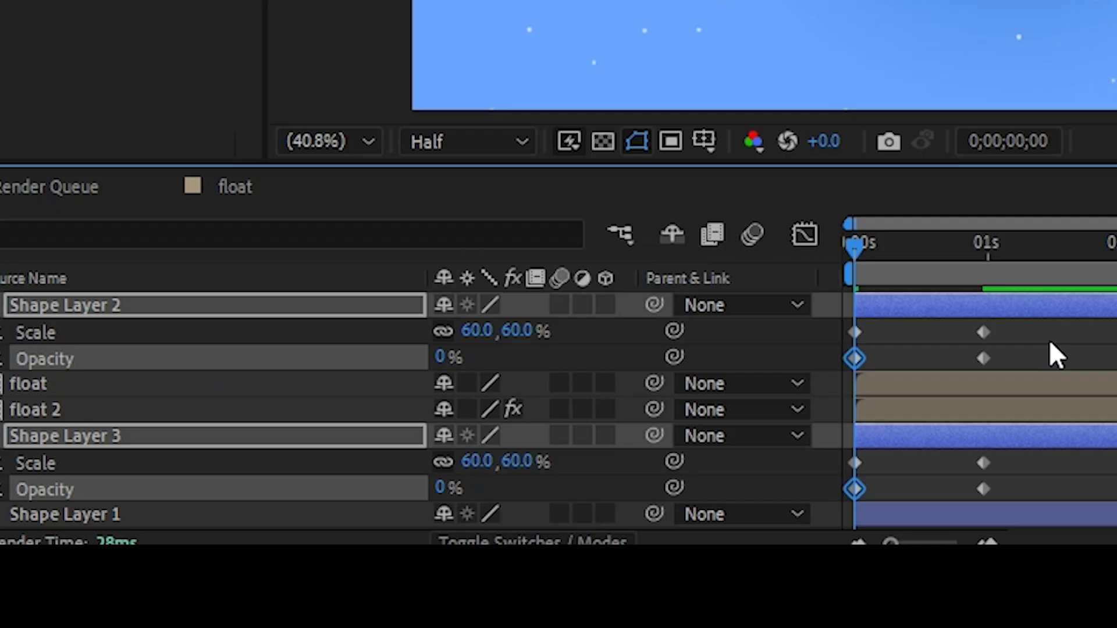
{"action": "left_click_drag", "start_coordinate": [983, 359], "coordinate": [895, 358]}
{"action": "left_click_drag", "start_coordinate": [983, 489], "coordinate": [895, 488]}
{"action": "left_click_drag", "start_coordinate": [1022, 337], "coordinate": [848, 473]}
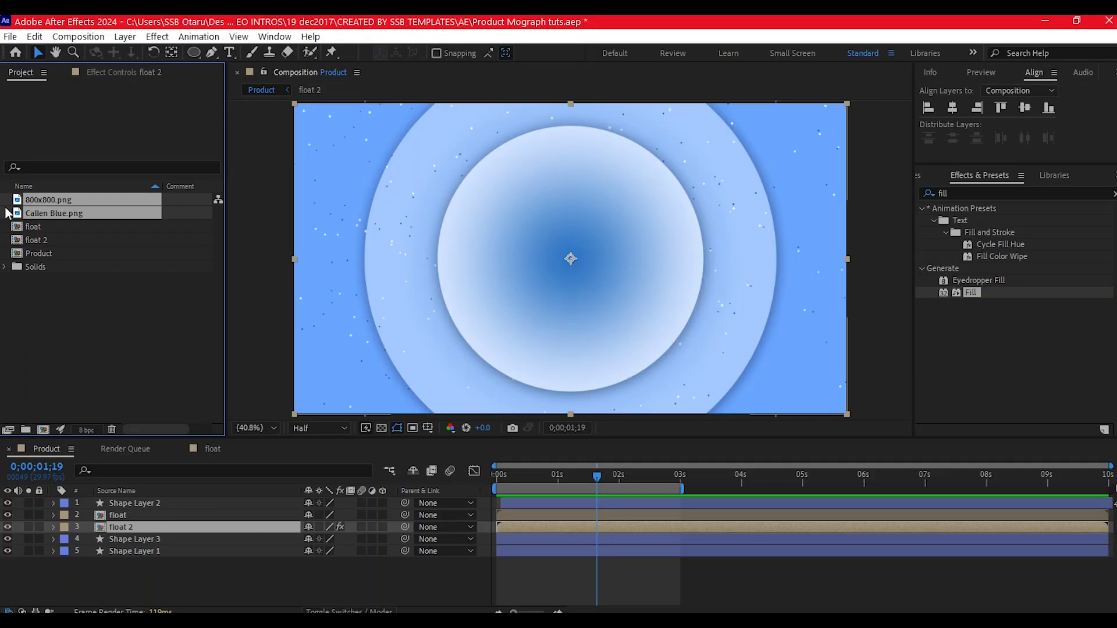
Bring 800x800.png and Callen Blue.png into Product and position the green candy beside the wrappers.
{"action": "left_click_drag", "start_coordinate": [134, 512], "coordinate": [135, 508]}
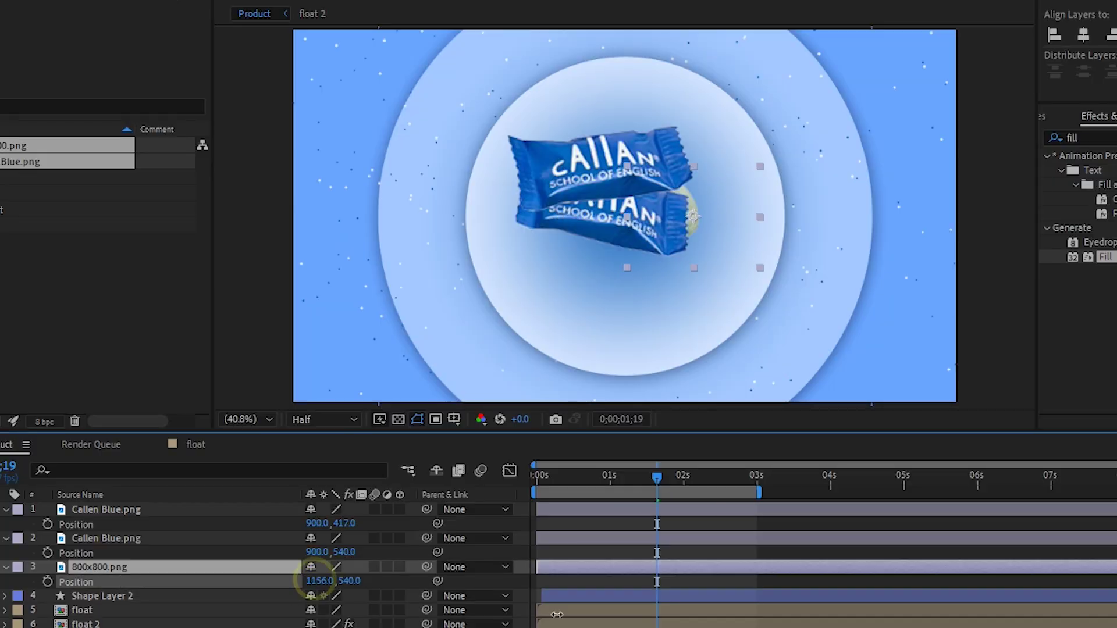
{"action": "mouse_move", "coordinate": [556, 615]}
{"action": "left_mouse_down"}
{"action": "mouse_move", "coordinate": [587, 615]}
{"action": "mouse_move", "coordinate": [568, 615]}
{"action": "left_mouse_up"}
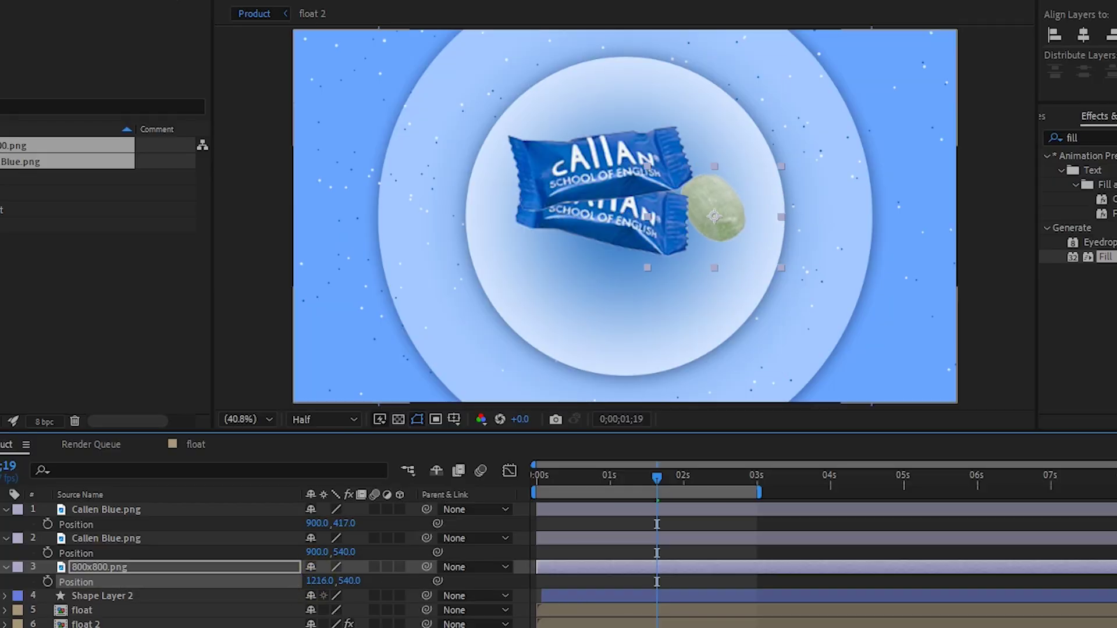
{"action": "left_click_drag", "start_coordinate": [361, 575], "coordinate": [372, 575]}
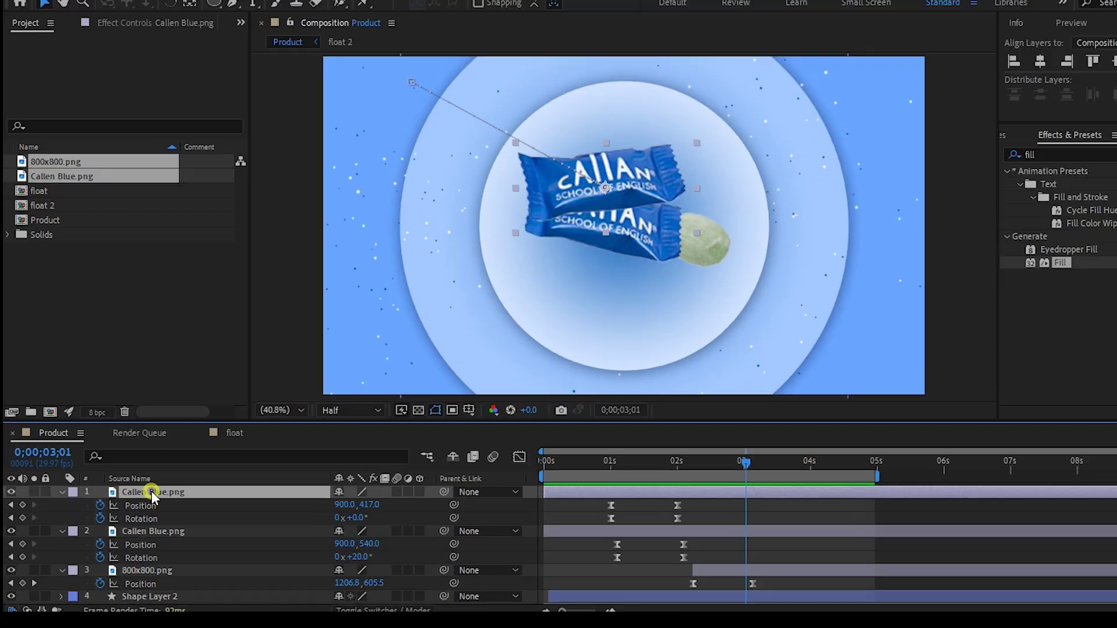
Apply Drop Shadow to the top wrapper layers, set Shape Layer 2 as their track matte, and preview.
{"action": "left_click", "coordinate": [136, 502]}
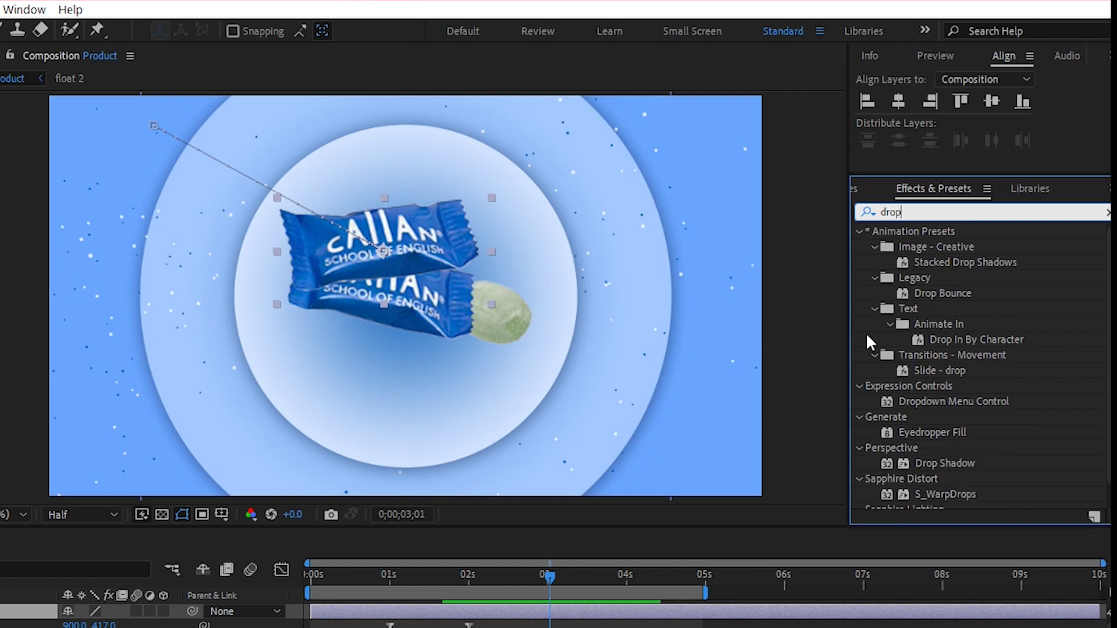
{"action": "type", "text": "s"}
{"action": "double_click", "coordinate": [949, 294]}
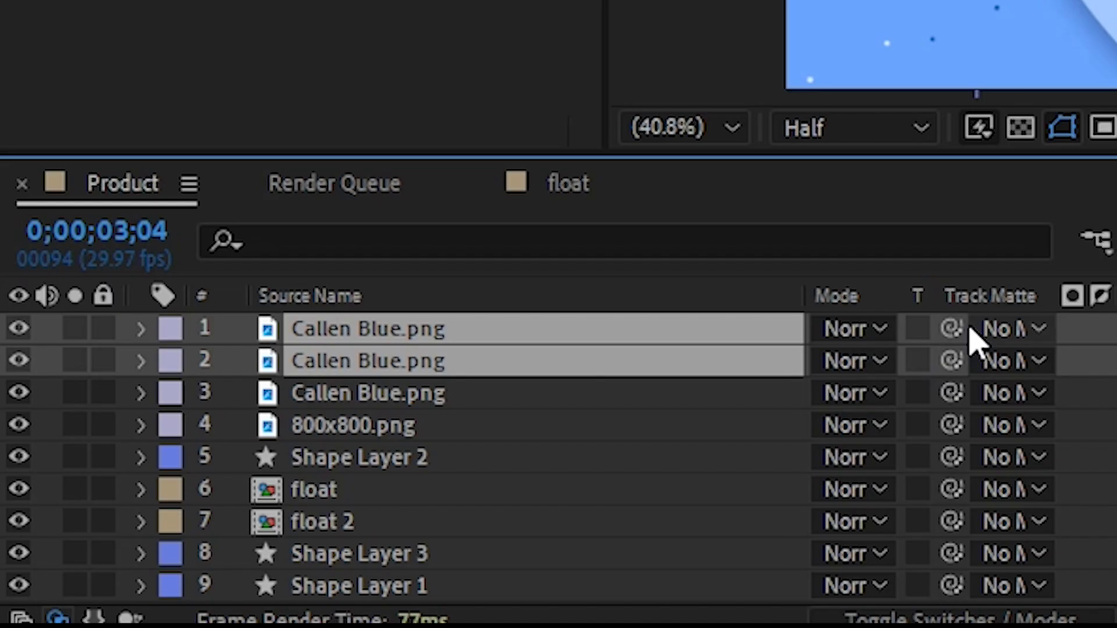
{"action": "left_click_drag", "start_coordinate": [950, 329], "coordinate": [344, 466]}
{"action": "key", "text": "space"}
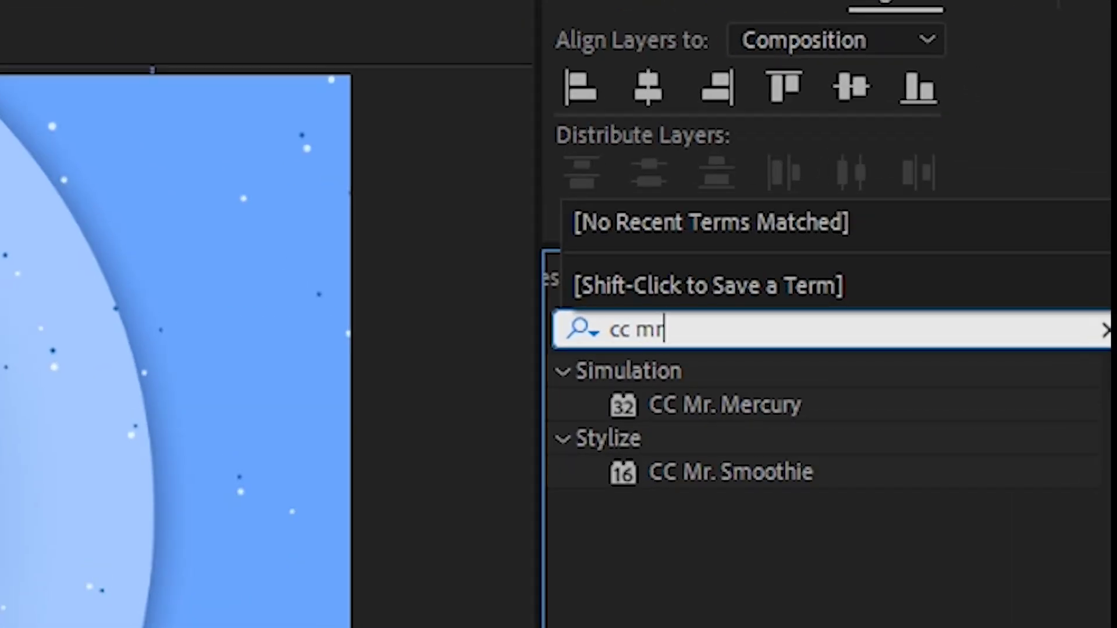
Apply CC Mr. Mercury to the top wrapper with Radius X 60, Gravity -1 and Fractal Explosive animation.
{"action": "left_click_drag", "start_coordinate": [747, 409], "coordinate": [940, 505]}
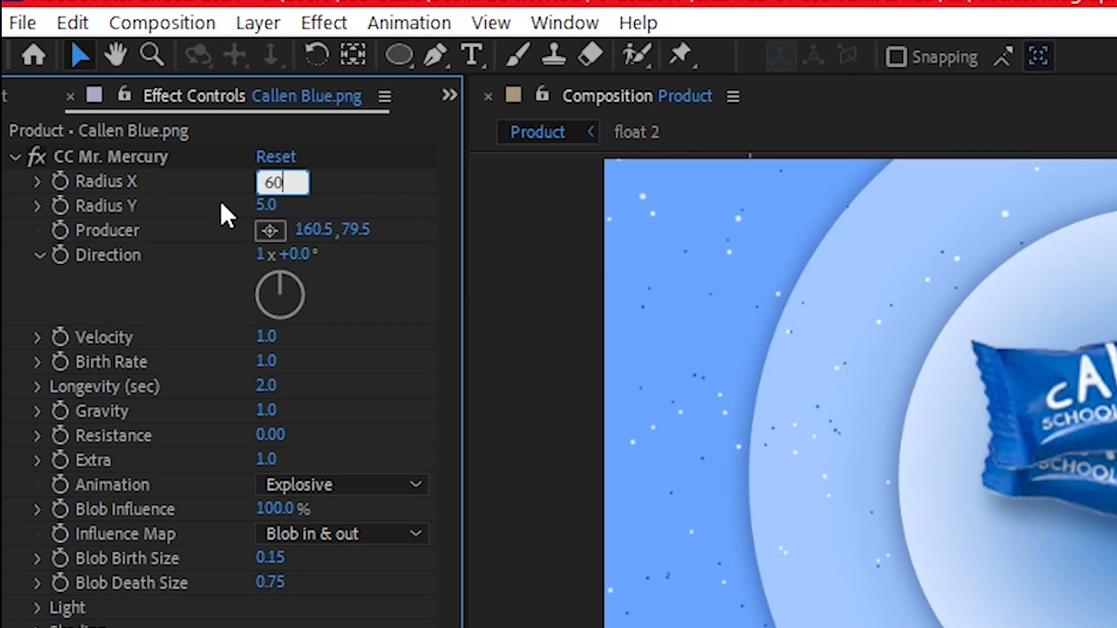
{"action": "left_click", "coordinate": [267, 205]}
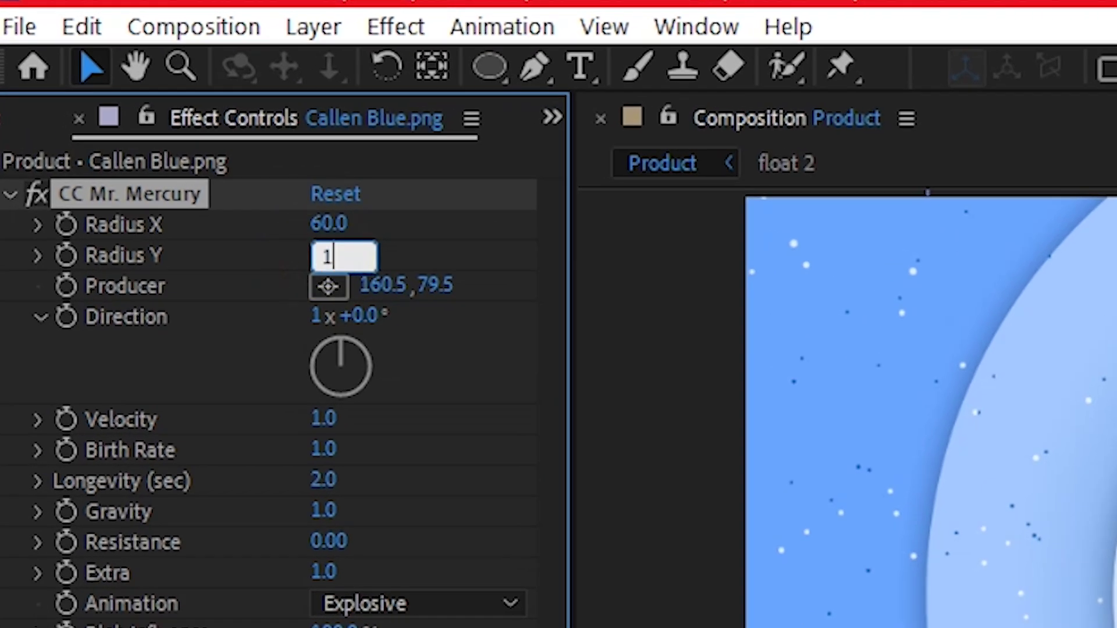
{"action": "left_click", "coordinate": [324, 503]}
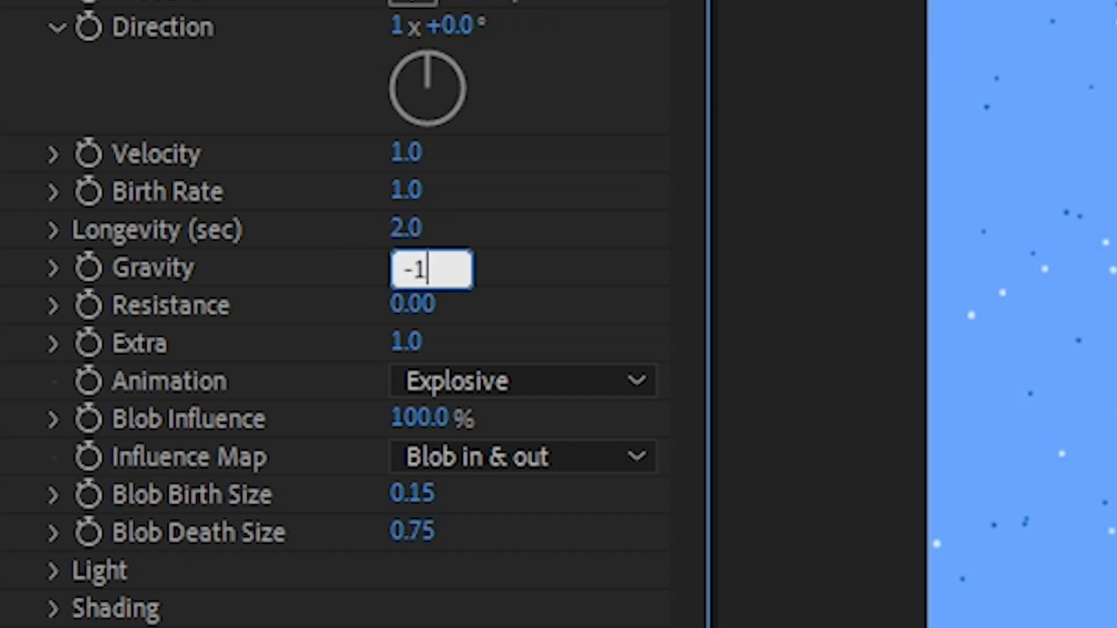
{"action": "type", "text": "-1"}
{"action": "key", "text": "Return"}
{"action": "left_click", "coordinate": [454, 387]}
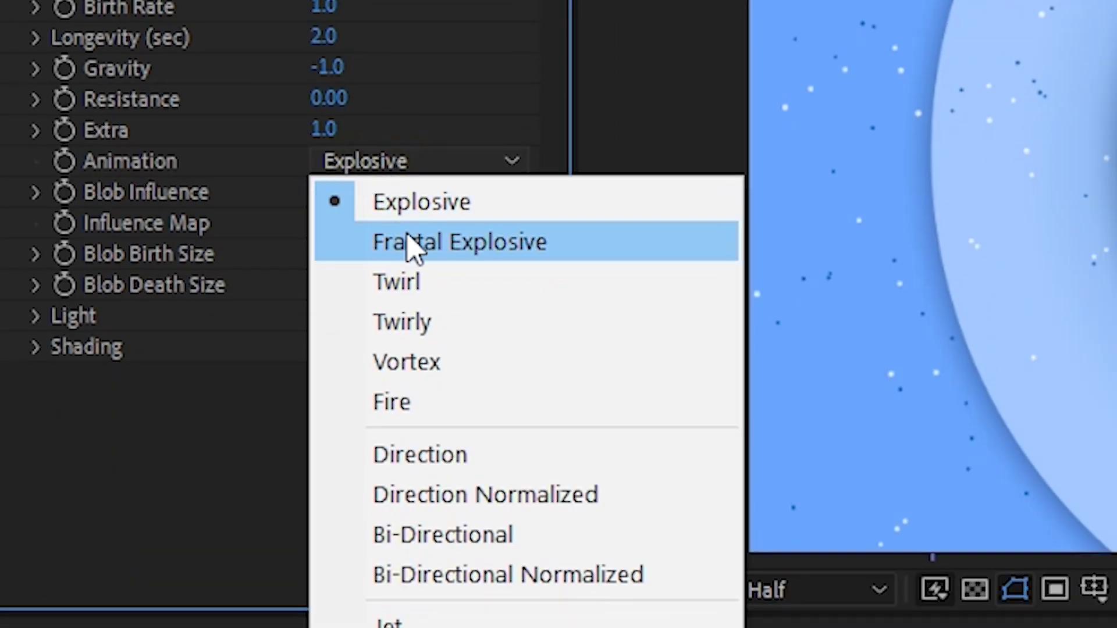
{"action": "left_click", "coordinate": [414, 244]}
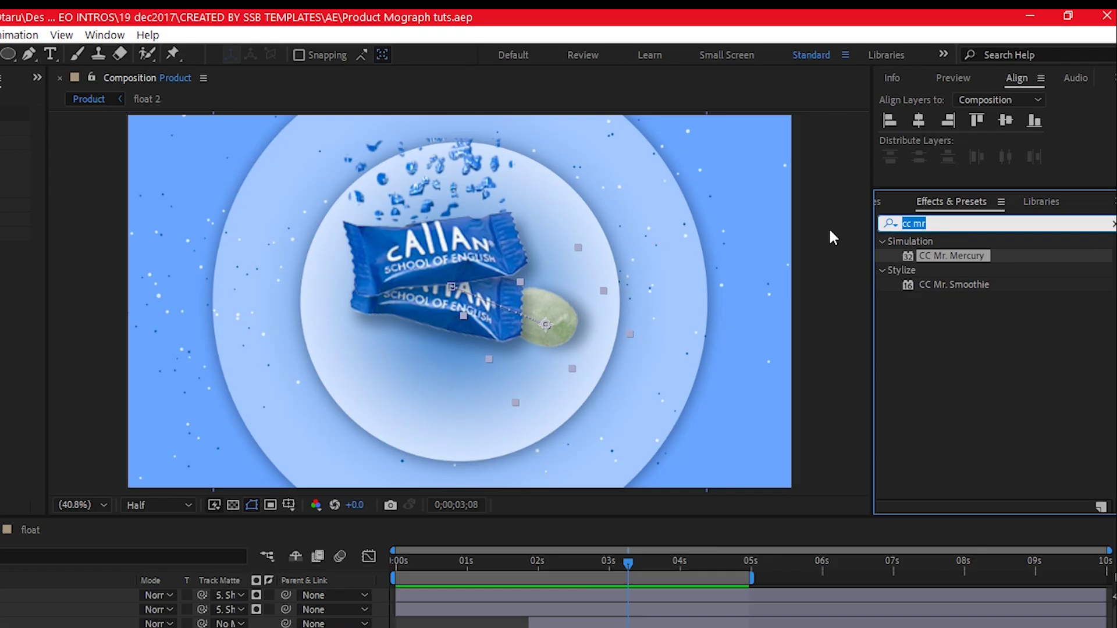
Apply CC Smear to 800x800.png with Radius 40 and Reach 1000, then preview it.
{"action": "type", "text": "cc"}
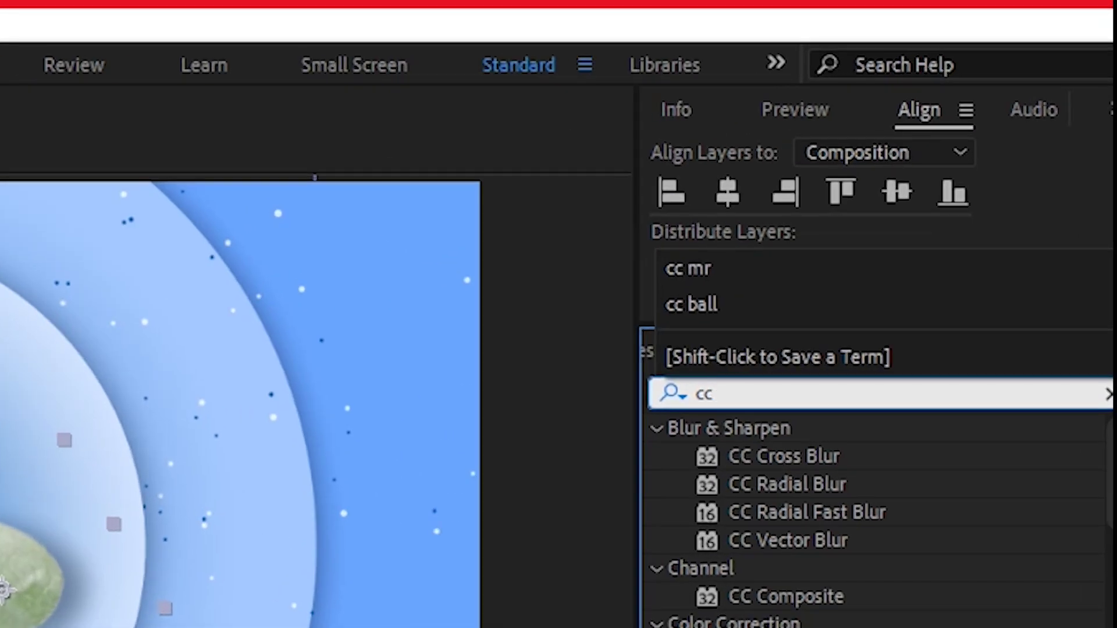
{"action": "type", "text": " sm"}
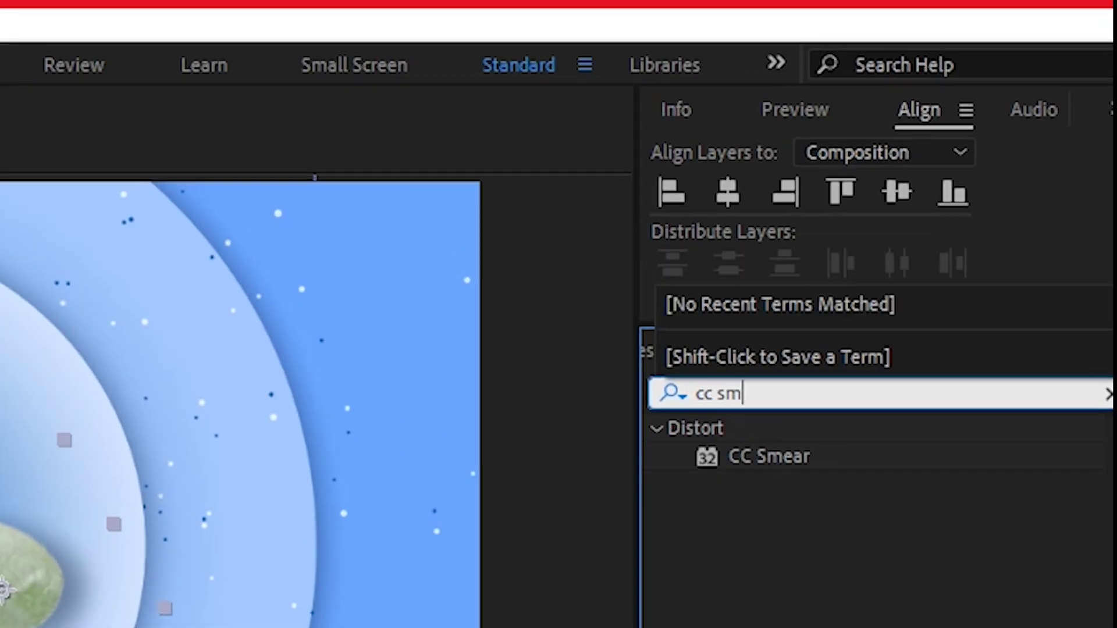
{"action": "left_click", "coordinate": [791, 452]}
{"action": "left_click", "coordinate": [454, 425]}
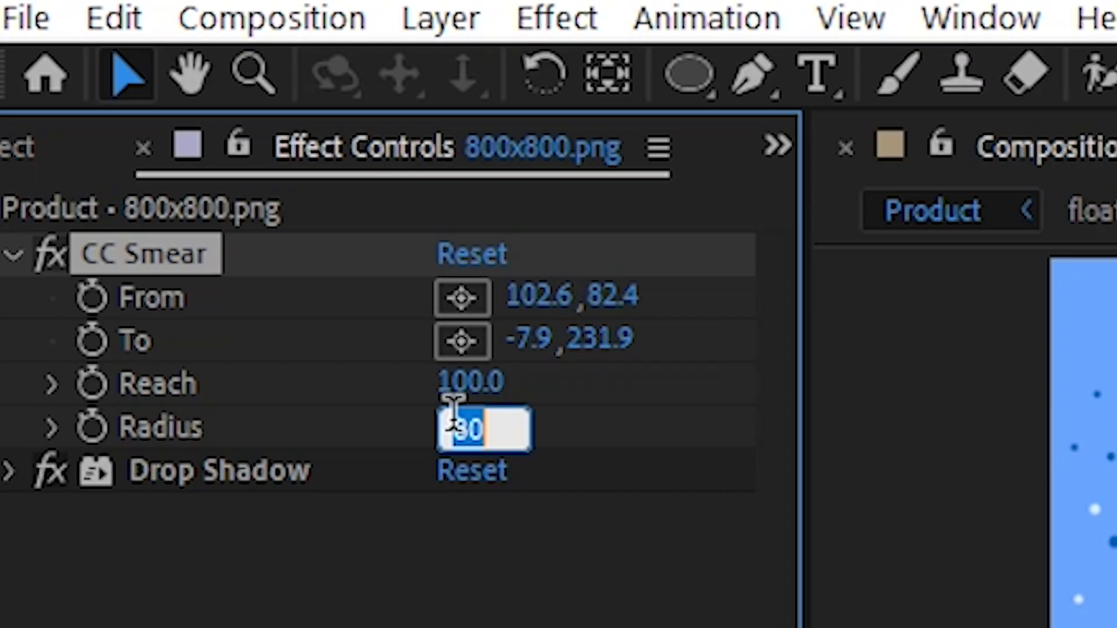
{"action": "type", "text": "40"}
{"action": "key", "text": "Return"}
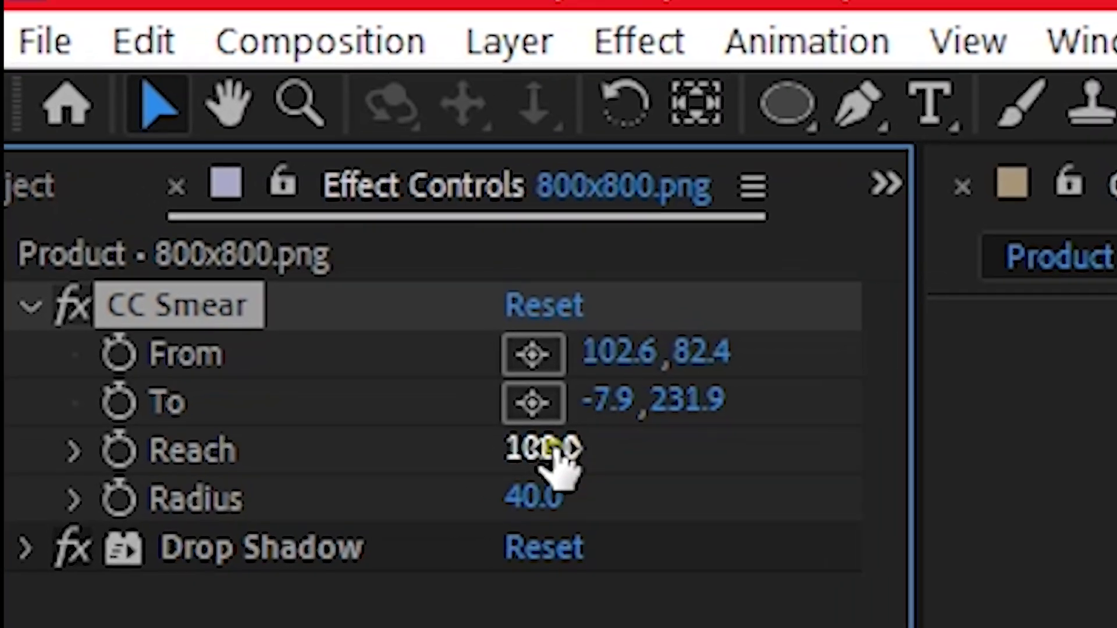
{"action": "left_click", "coordinate": [471, 383]}
{"action": "type", "text": "1"}
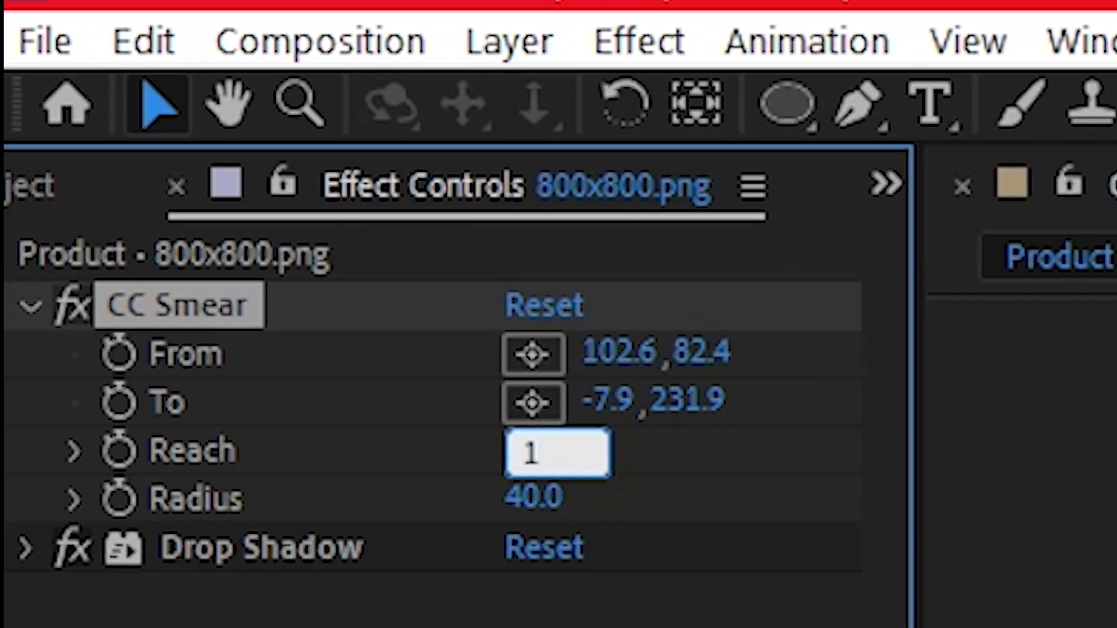
{"action": "key", "text": "Return"}
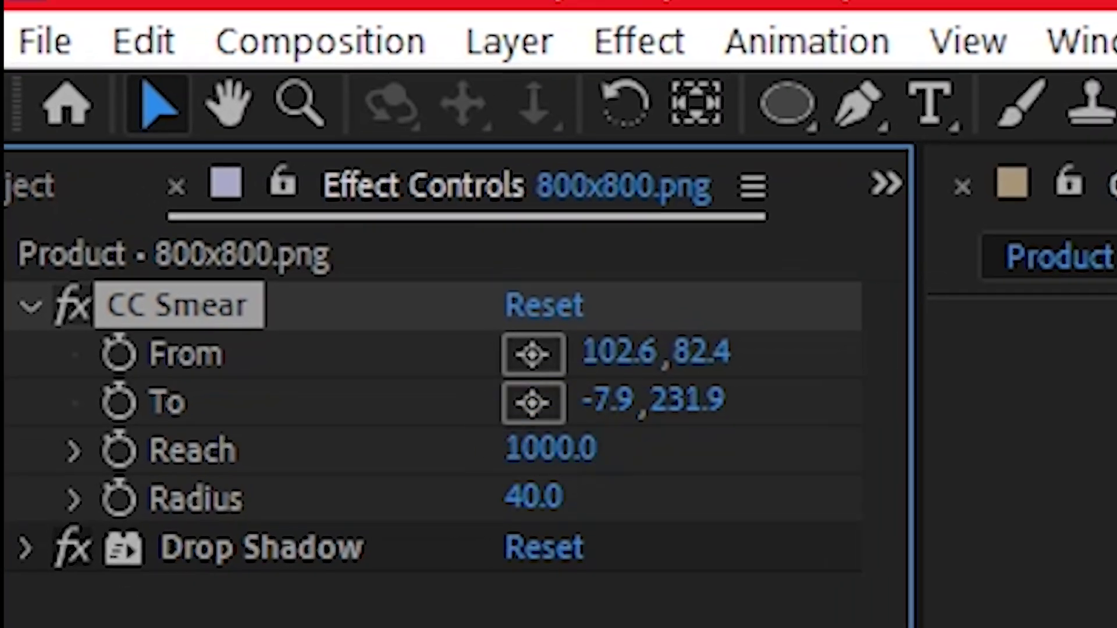
{"action": "key", "text": "space"}
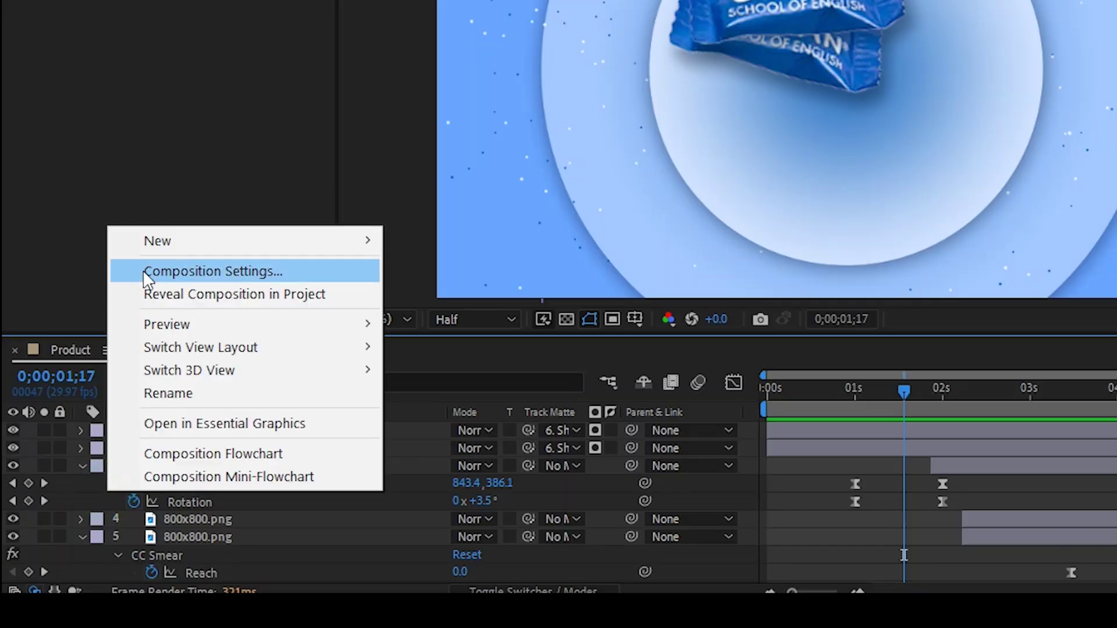
Create the Callan and Yommy text layer and add an Opacity text animator.
{"action": "mouse_move", "coordinate": [177, 241]}
{"action": "left_click", "coordinate": [426, 269]}
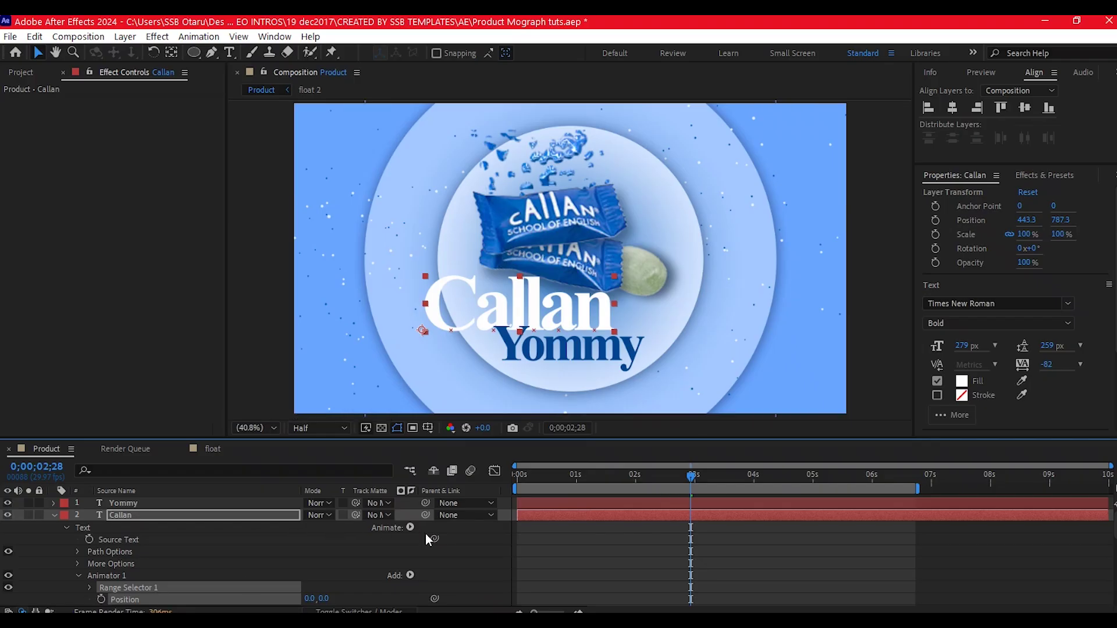
{"action": "left_click", "coordinate": [410, 527]}
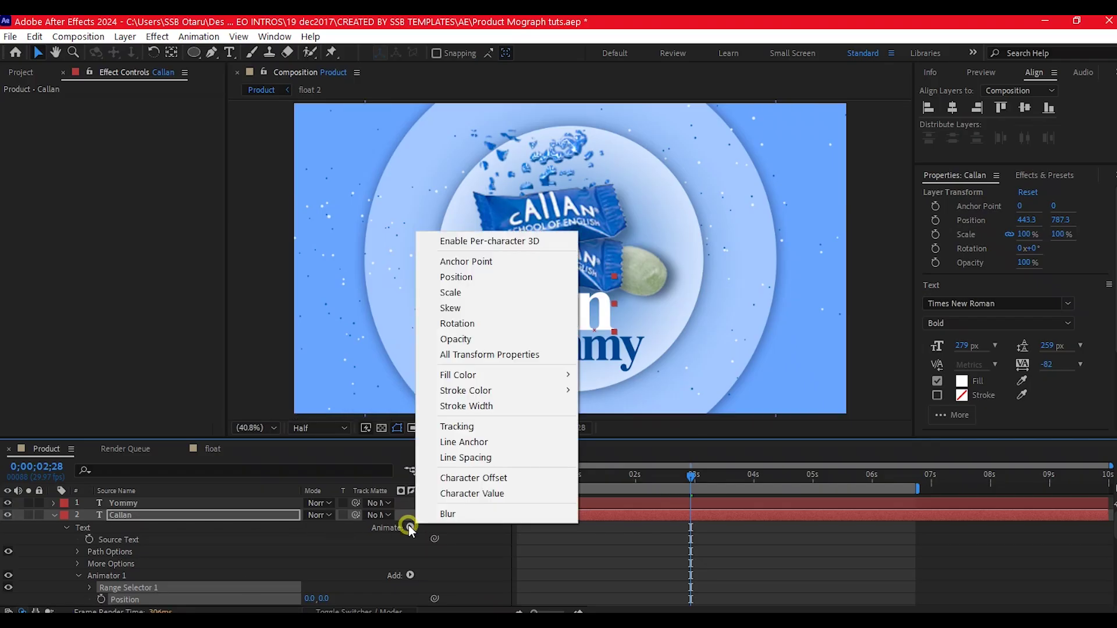
{"action": "left_click", "coordinate": [472, 339]}
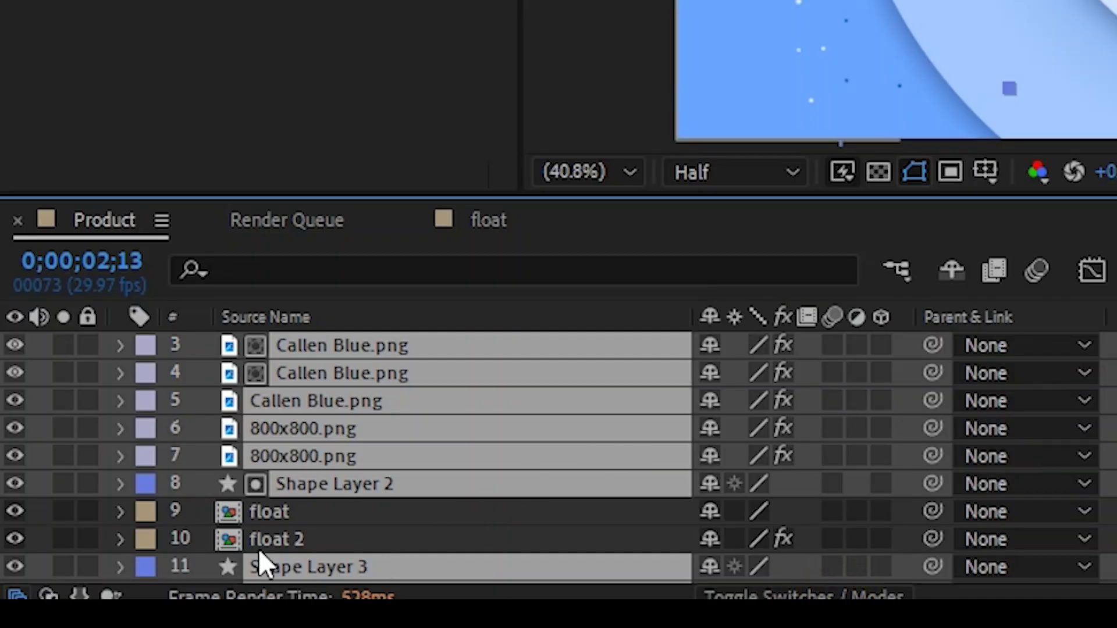
Make the candy, wrapper and Shape Layer 2 layers 3D, leaving Shape Layer 3 out.
{"action": "left_click", "coordinate": [315, 570], "text": "ctrl"}
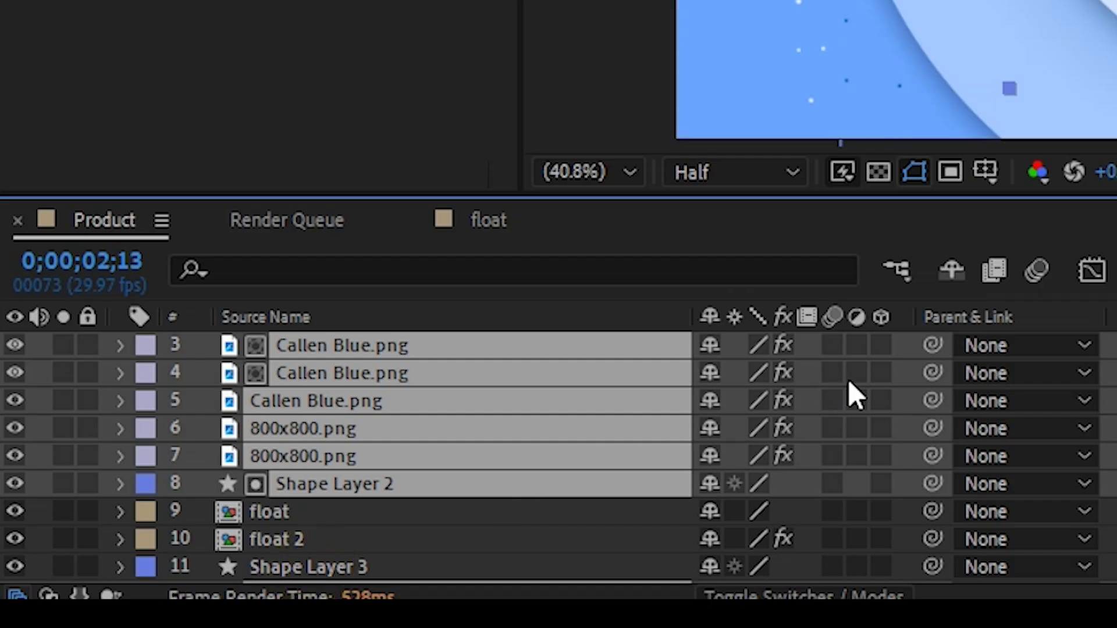
{"action": "left_click", "coordinate": [881, 379]}
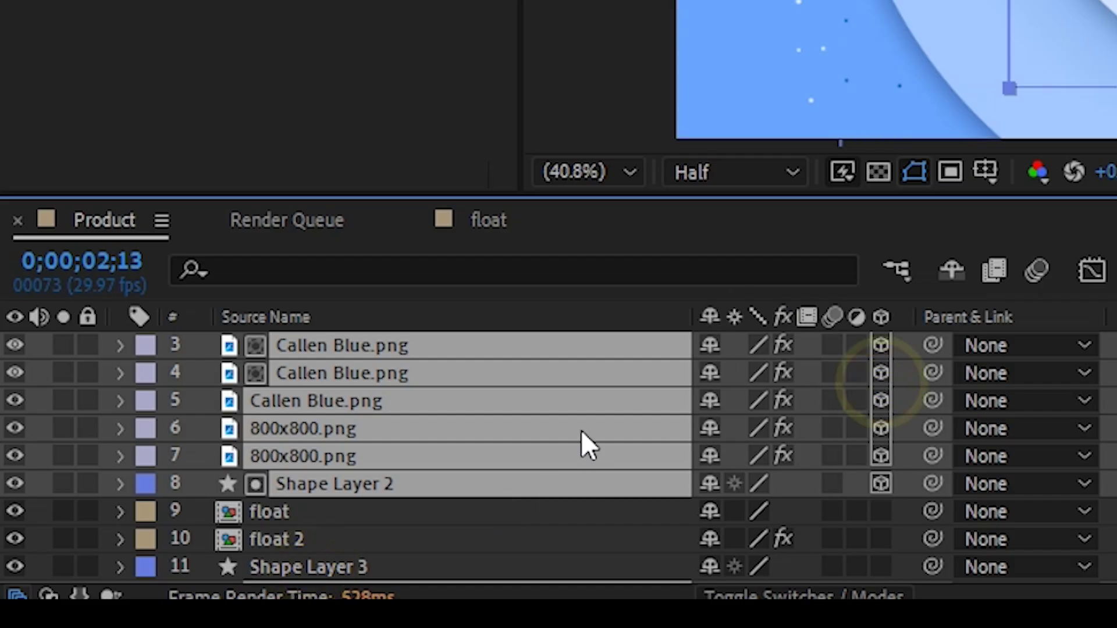
{"action": "scroll", "coordinate": [408, 448], "scroll_direction": "up", "scroll_amount": 2}
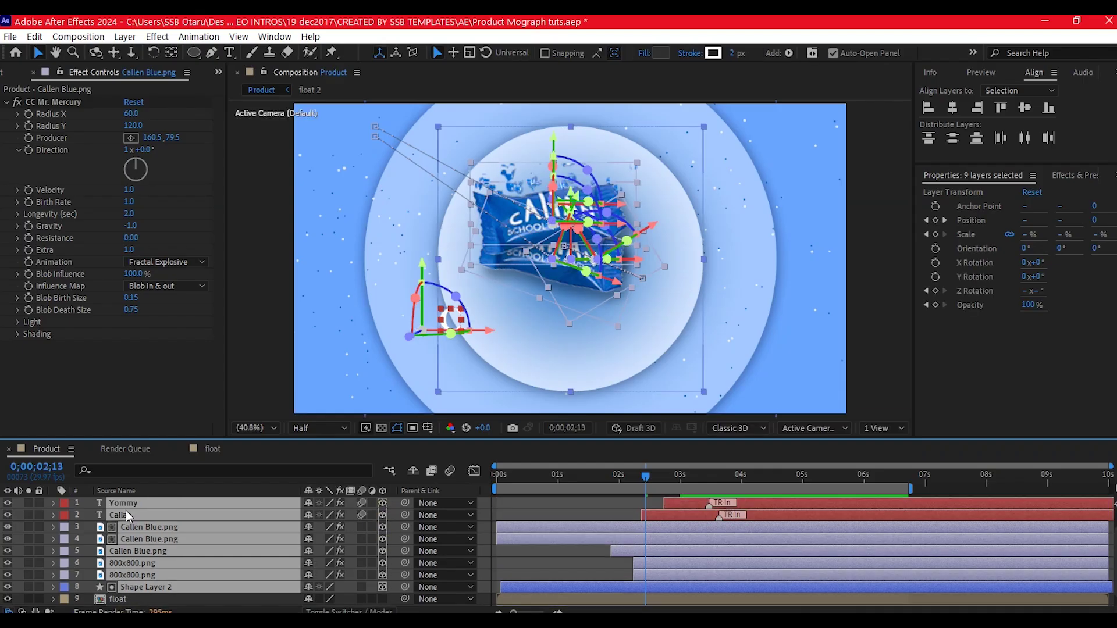
Add a new Camera 1 to the Product composition with default settings.
{"action": "right_click", "coordinate": [49, 376]}
{"action": "mouse_move", "coordinate": [54, 348]}
{"action": "left_click", "coordinate": [246, 414]}
{"action": "key", "text": "Return"}
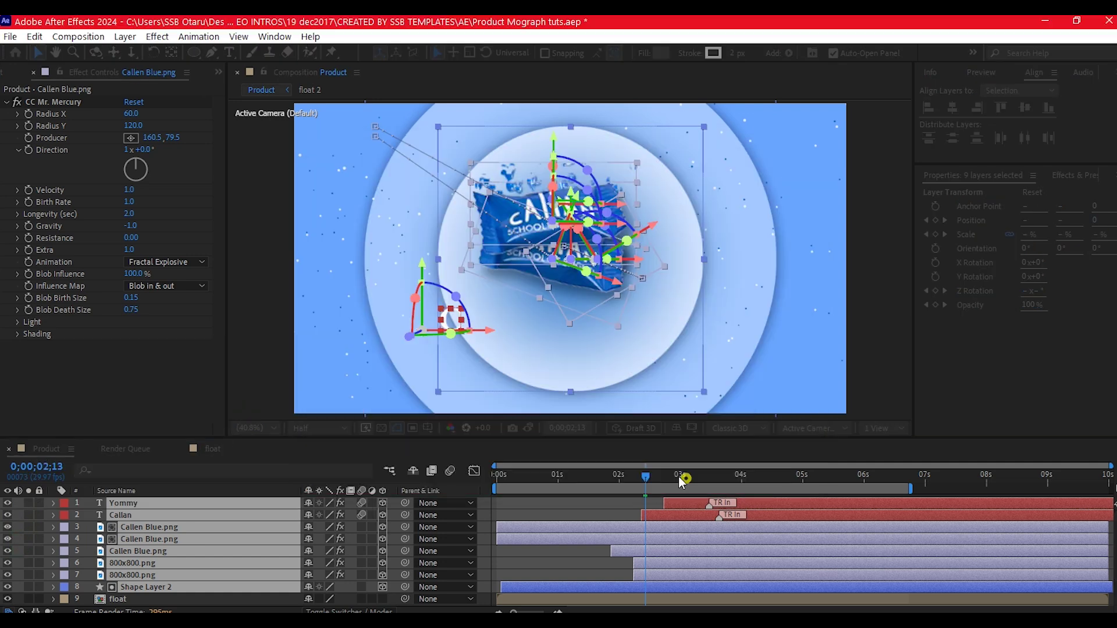
Add a new null object and parent Camera 1 to it.
{"action": "right_click", "coordinate": [19, 530]}
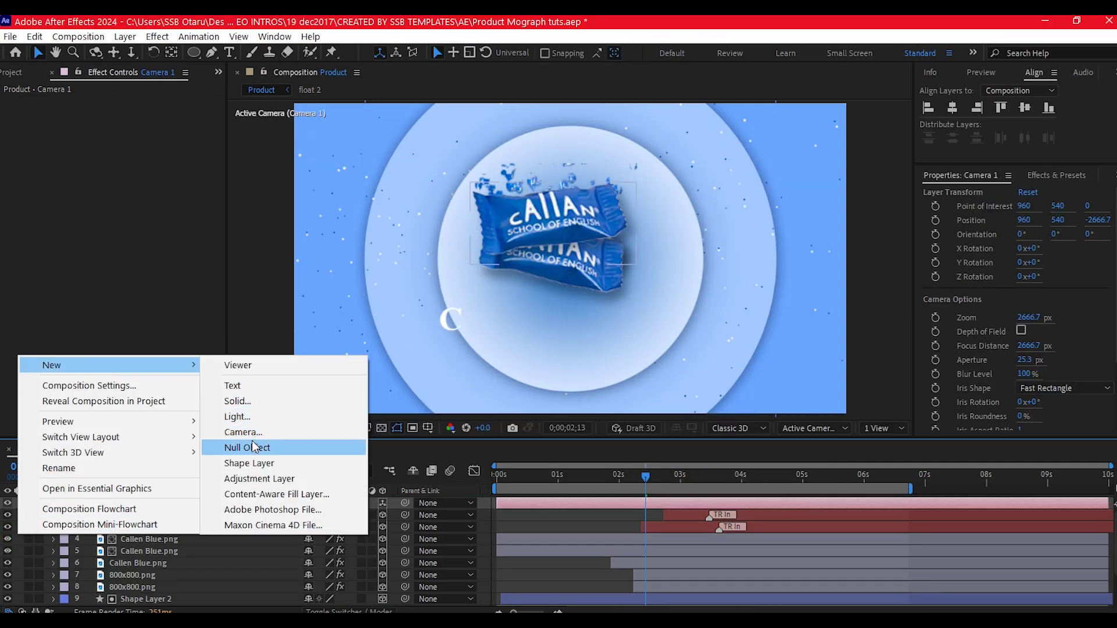
{"action": "left_click", "coordinate": [314, 448]}
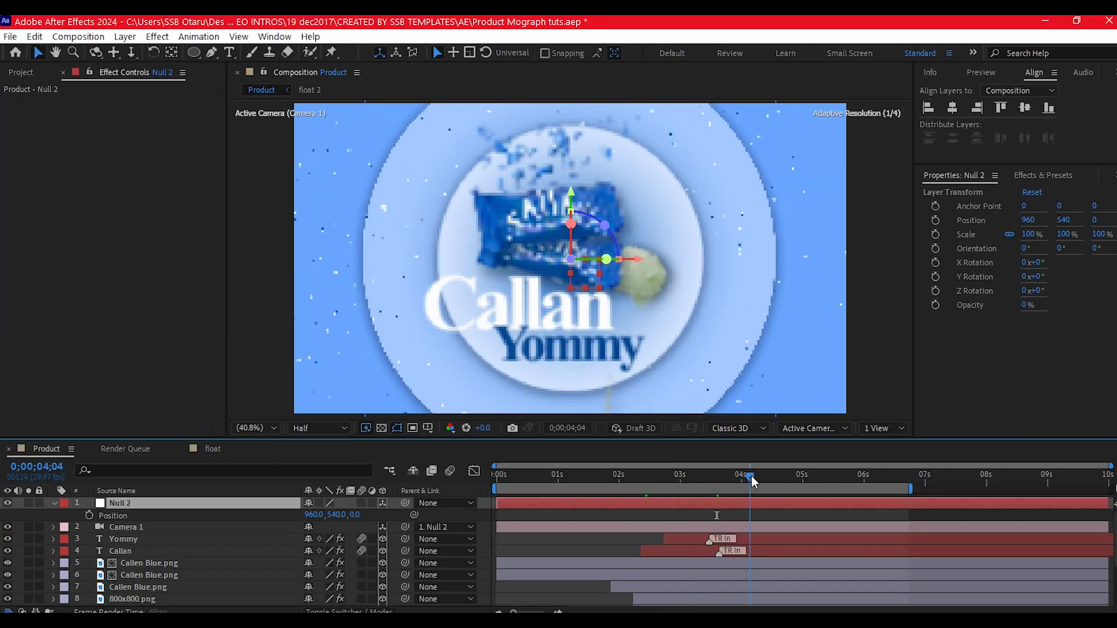
{"action": "left_click", "coordinate": [983, 504]}
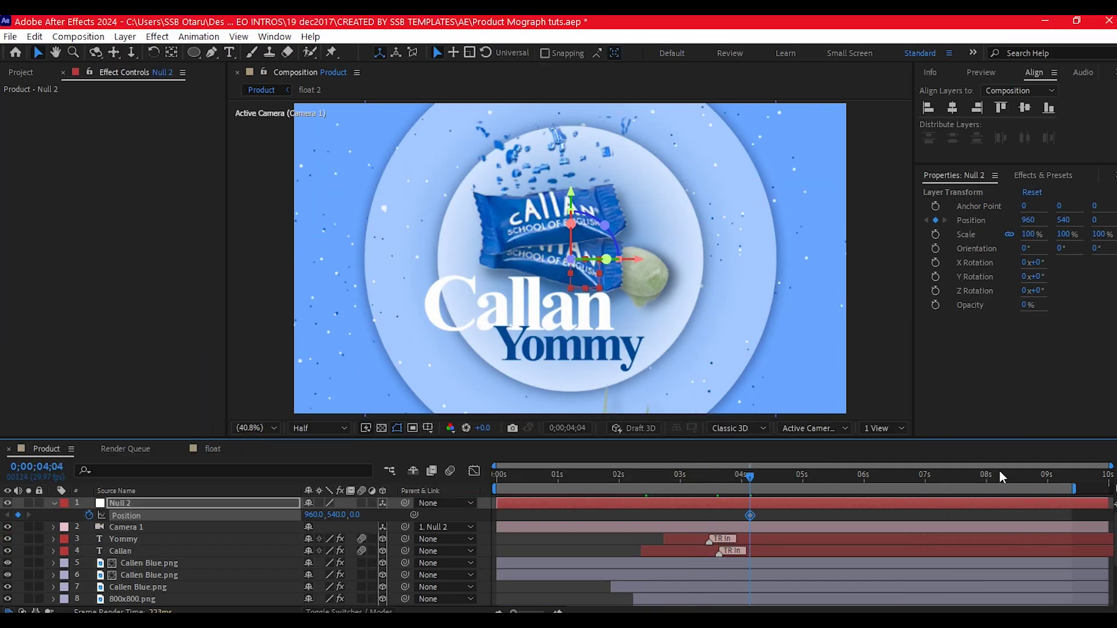
At 0;00;07;27, keyframe the null's Z position to -931 for the camera push-in.
{"action": "left_click", "coordinate": [981, 474]}
{"action": "left_click_drag", "start_coordinate": [344, 516], "coordinate": [2, 420]}
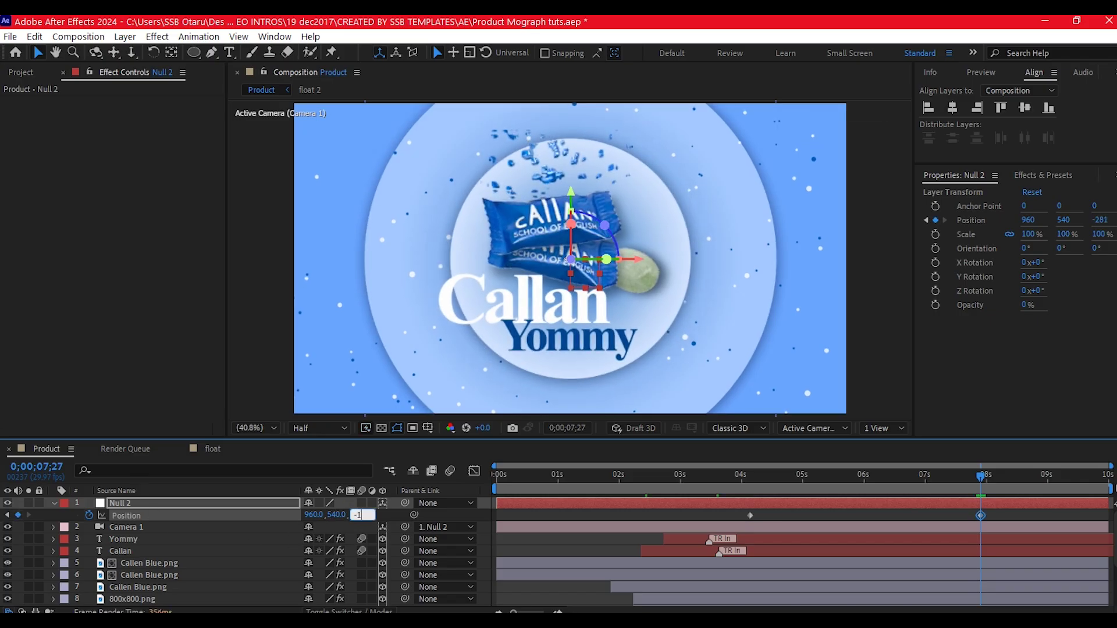
{"action": "type", "text": "-931"}
{"action": "key", "text": "Return"}
{"action": "scroll", "coordinate": [97, 562], "scroll_direction": "down", "scroll_amount": 2}
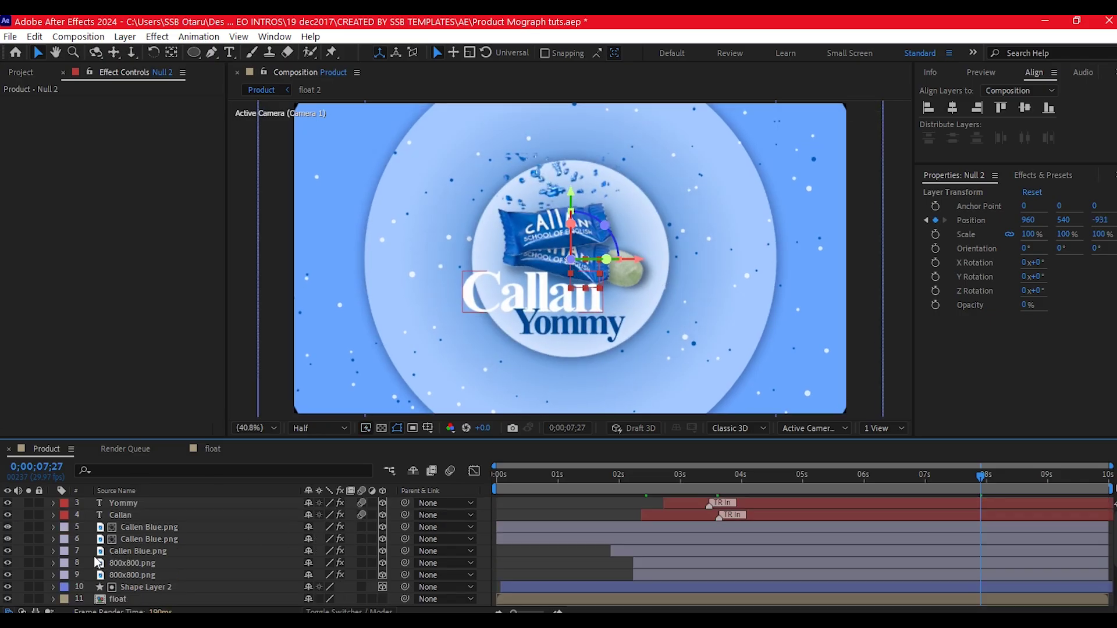